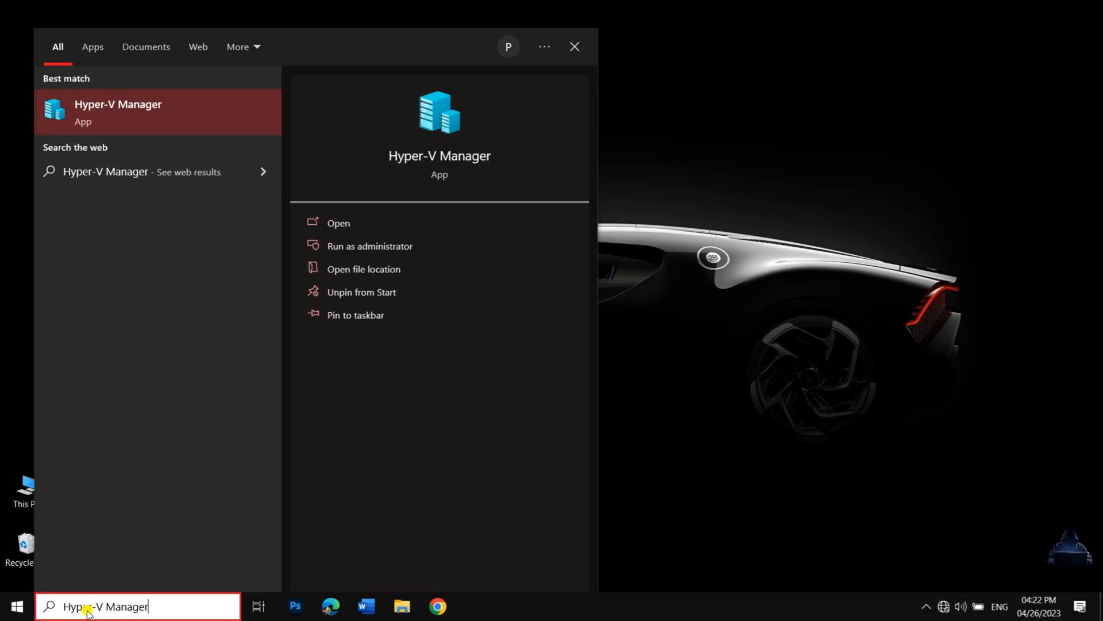
Open Hyper-V Manager and create a new virtual switch of the Internal type with the Virtual Switch Manager.
{"action": "left_click", "coordinate": [161, 113]}
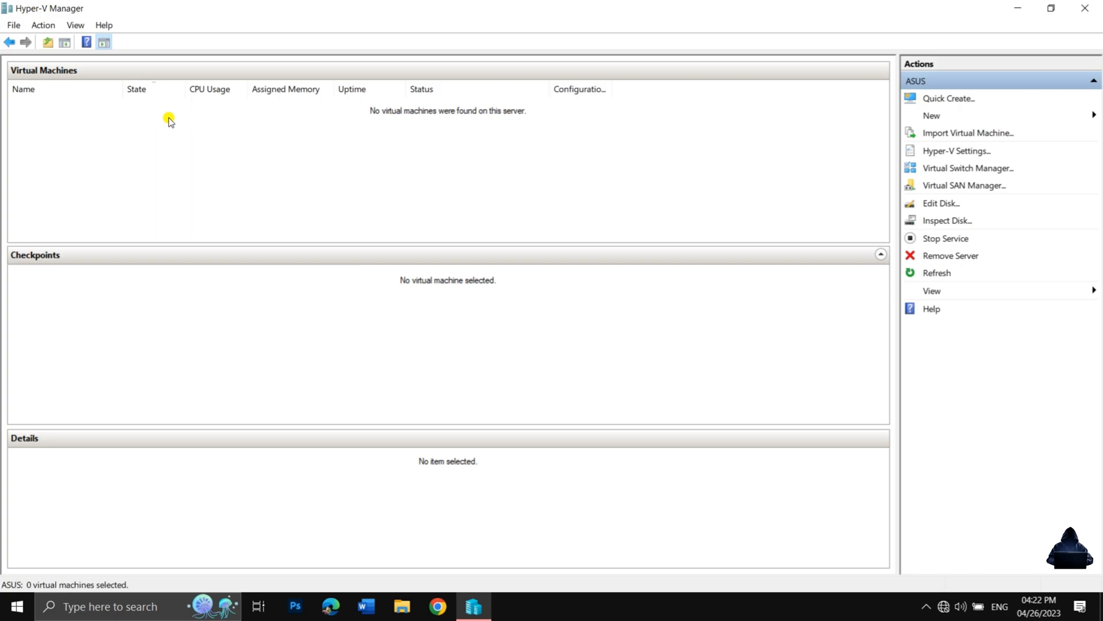
{"action": "left_click", "coordinate": [960, 168]}
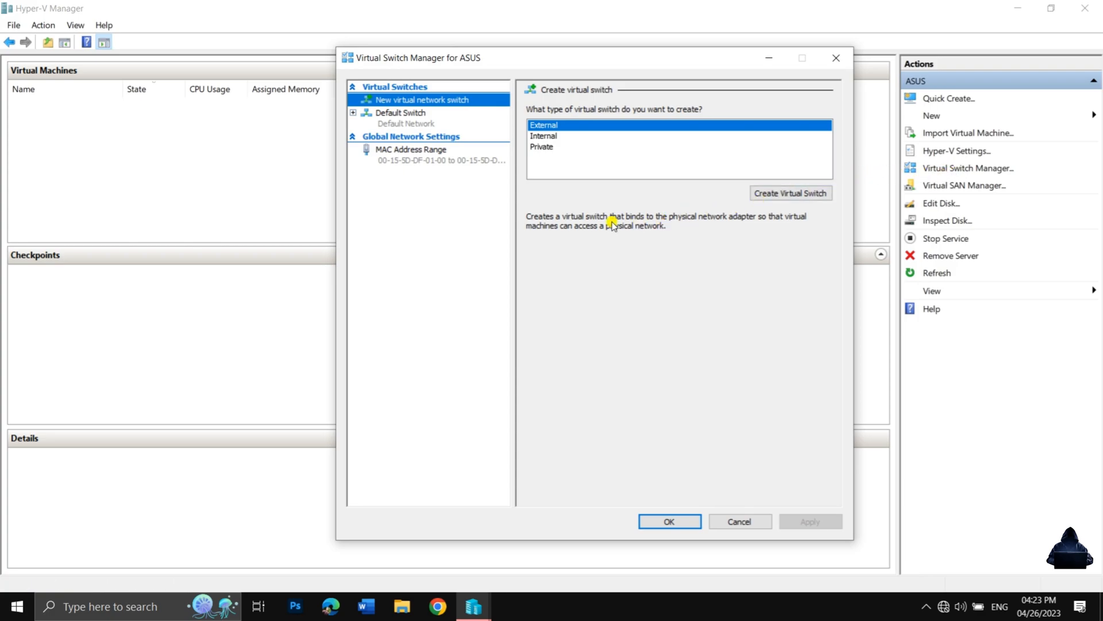
{"action": "left_click", "coordinate": [572, 127]}
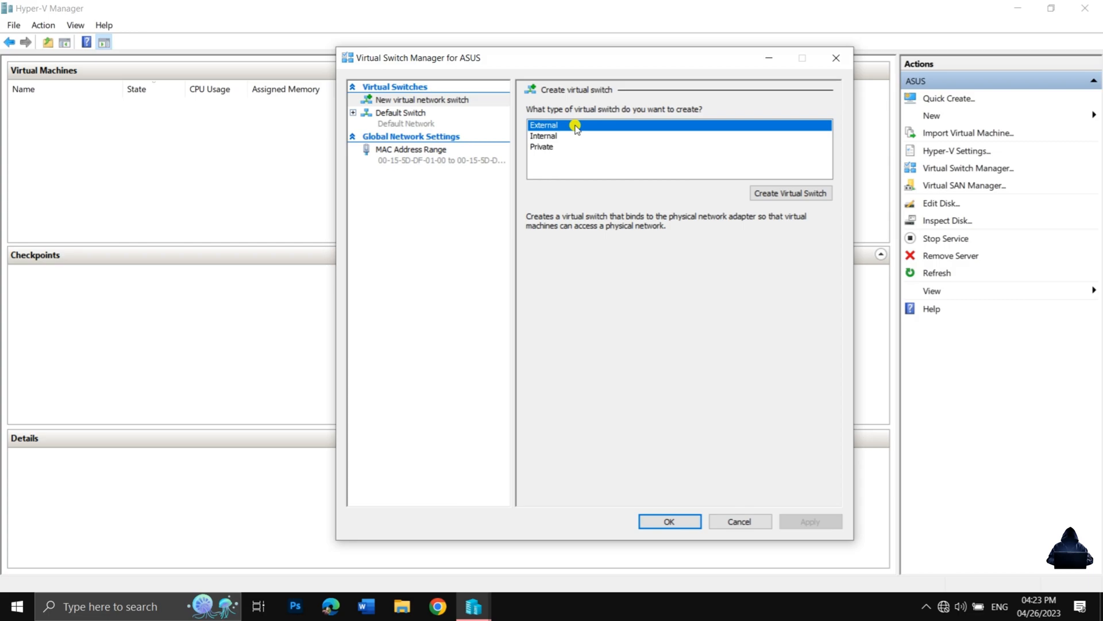
{"action": "left_click", "coordinate": [561, 136]}
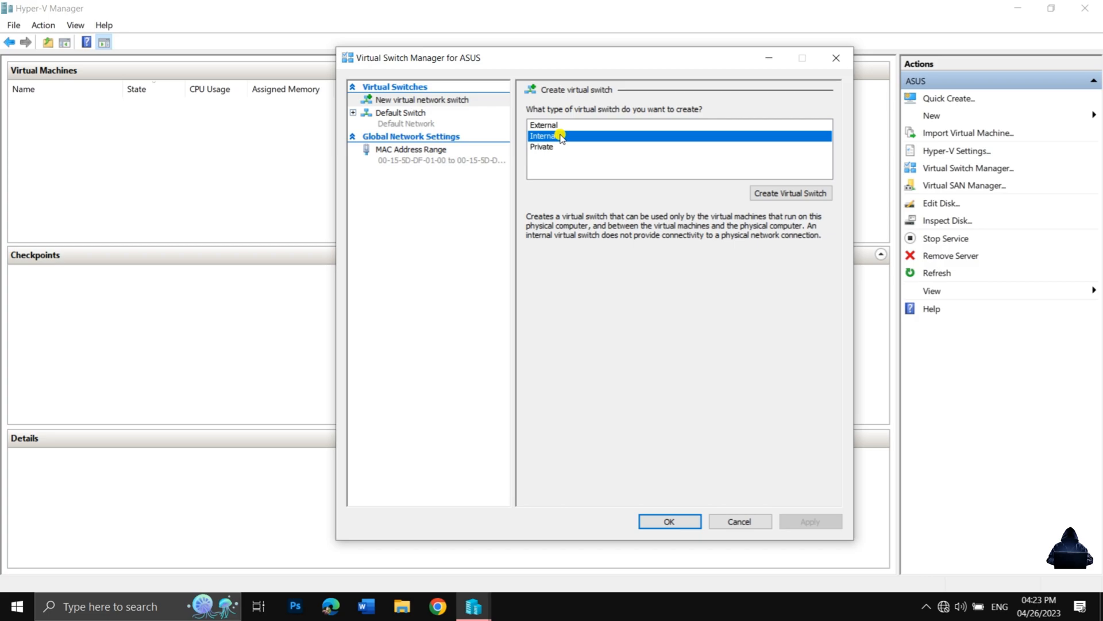
{"action": "left_click", "coordinate": [552, 148]}
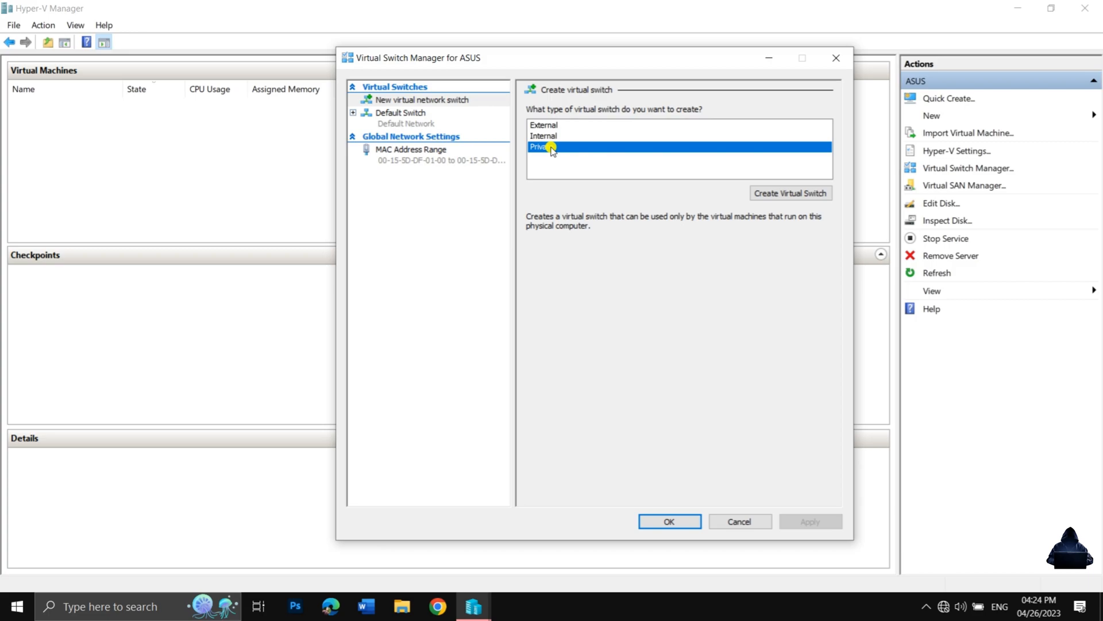
{"action": "left_click", "coordinate": [554, 137]}
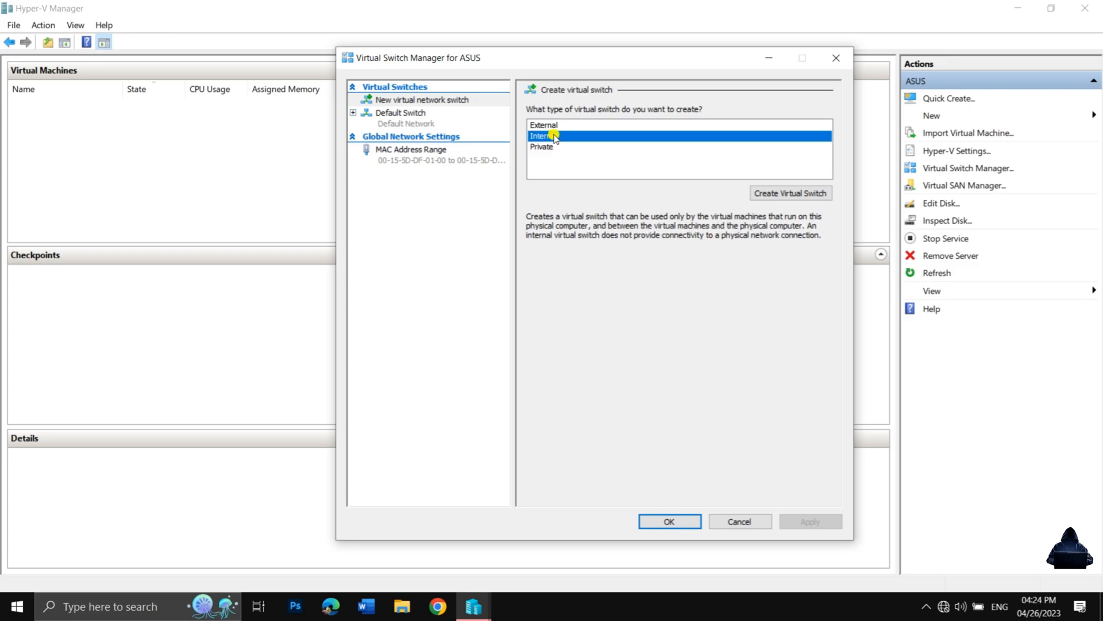
{"action": "left_click", "coordinate": [799, 194]}
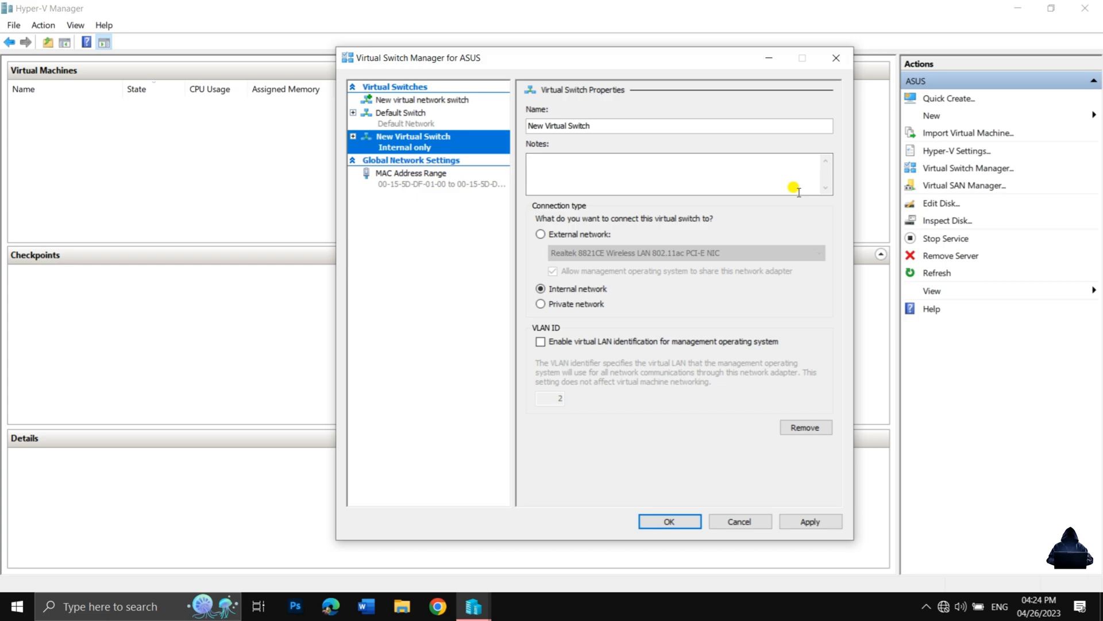
Name the new virtual switch "Internal Switch" and apply the switch settings.
{"action": "triple_click", "coordinate": [643, 124]}
{"action": "key", "text": "BackSpace"}
{"action": "type", "text": "Internal Switch"}
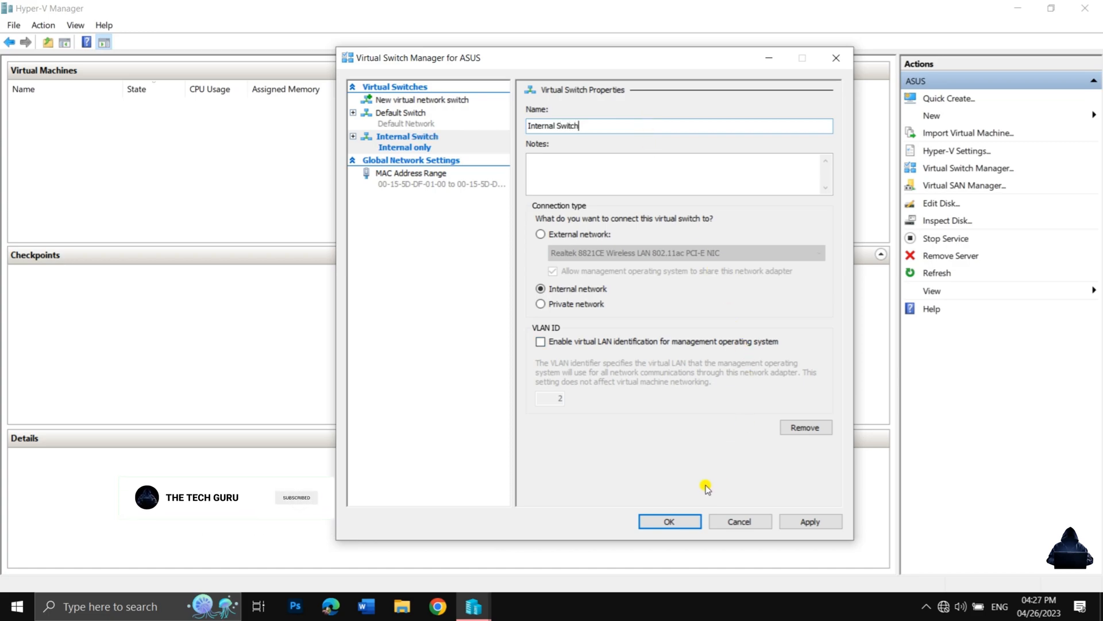
{"action": "left_click", "coordinate": [816, 520]}
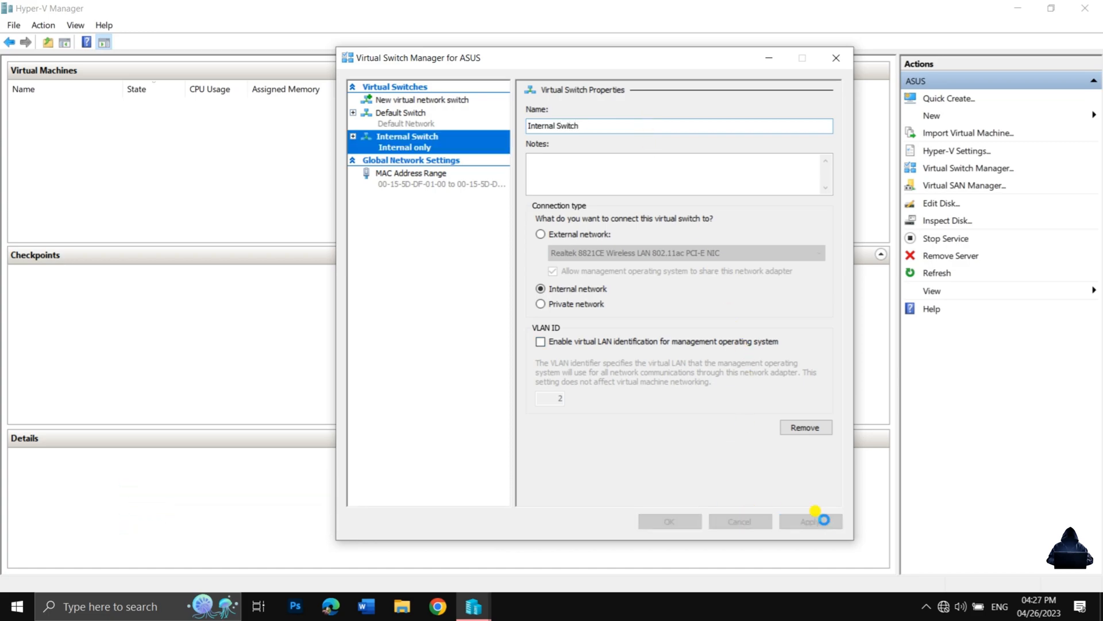
{"action": "left_click", "coordinate": [672, 522]}
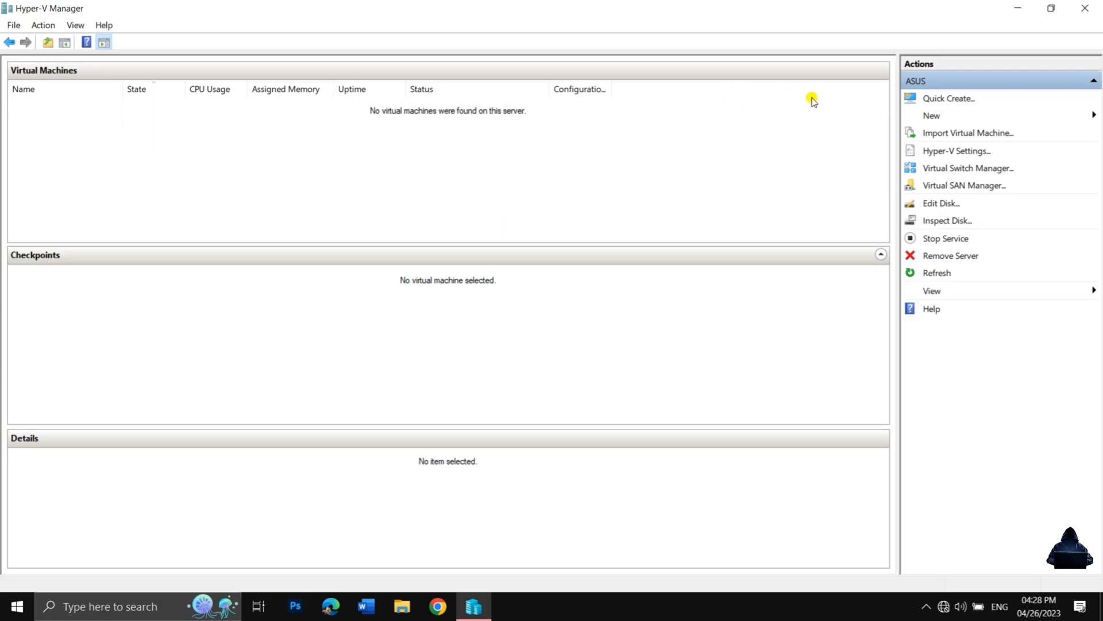
Begin a new virtual machine named "VM", with the different-location option enabled and stored in C:\ProgramData\Microsoft\Windows\Hyper-V\.
{"action": "left_click", "coordinate": [926, 119]}
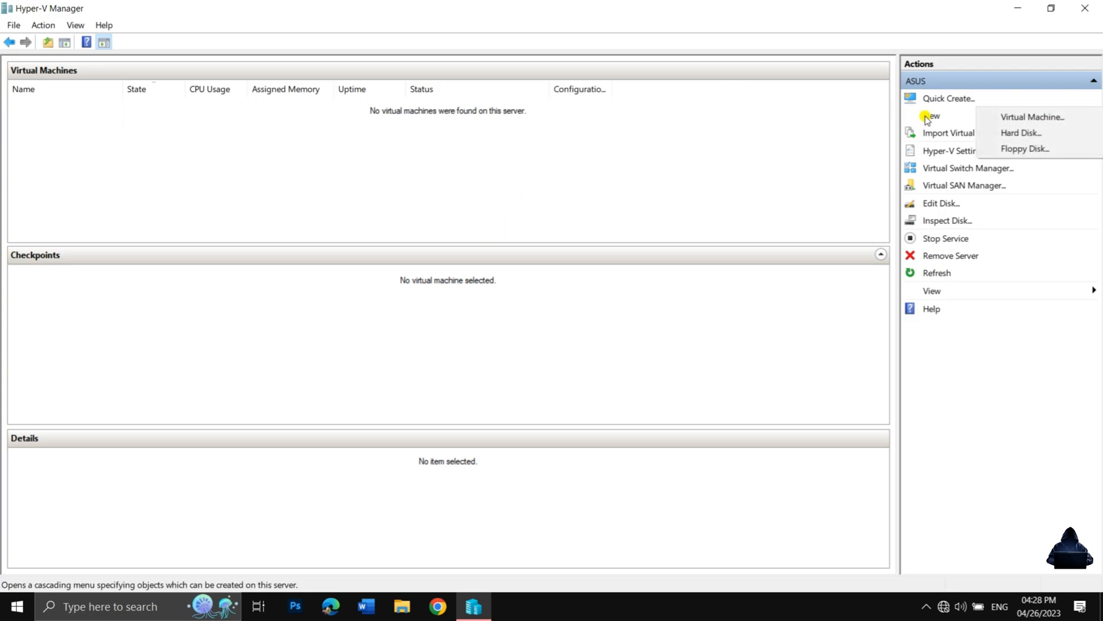
{"action": "left_click", "coordinate": [1002, 118]}
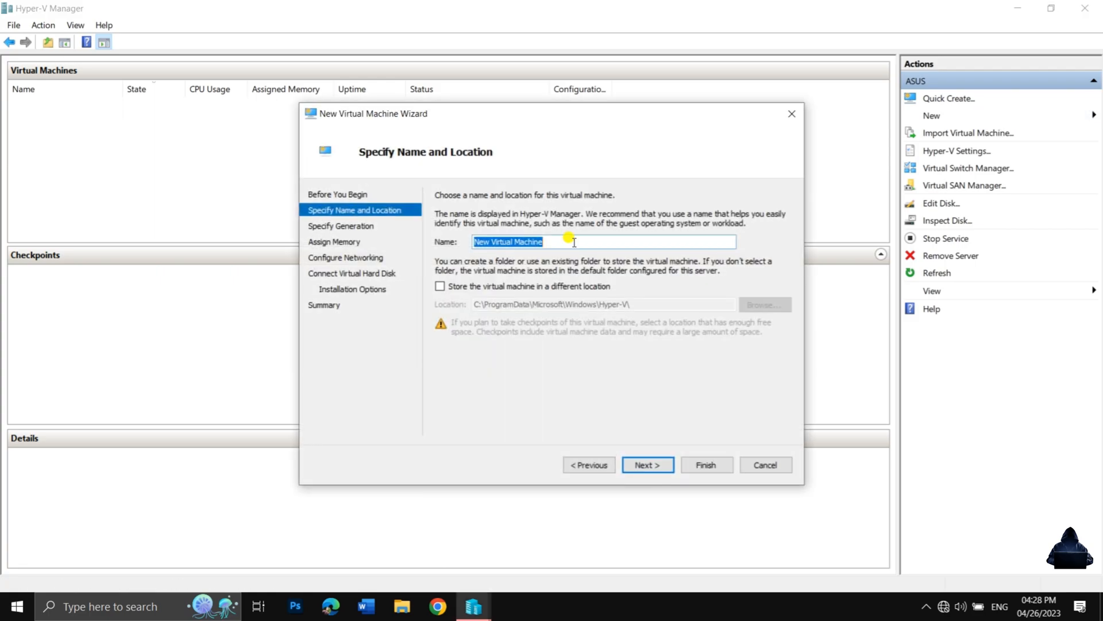
{"action": "type", "text": "VM"}
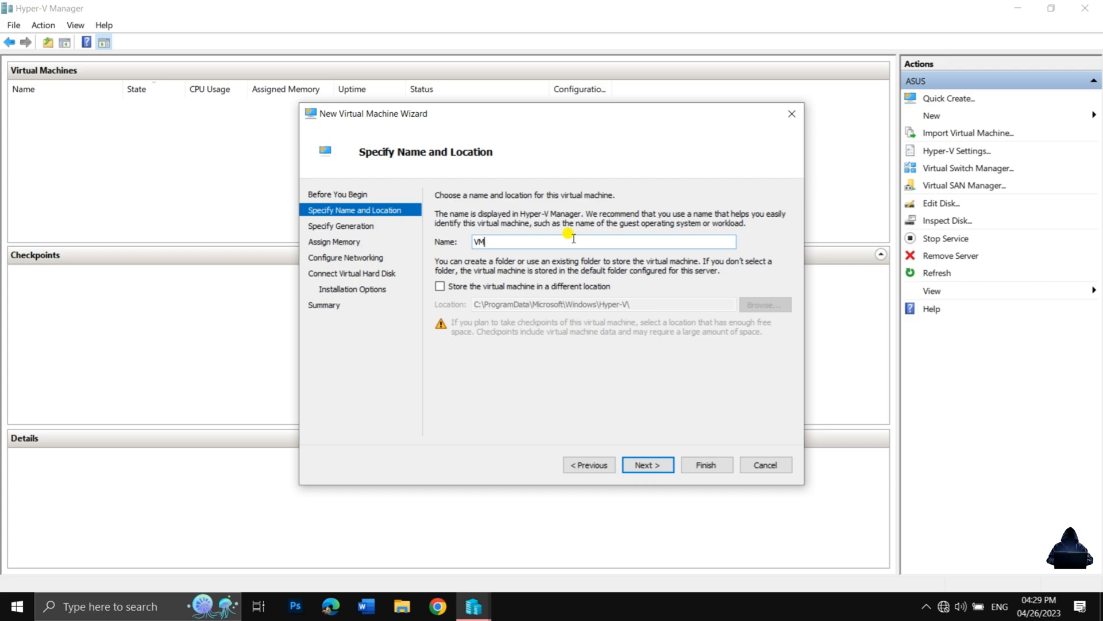
{"action": "left_click", "coordinate": [444, 286]}
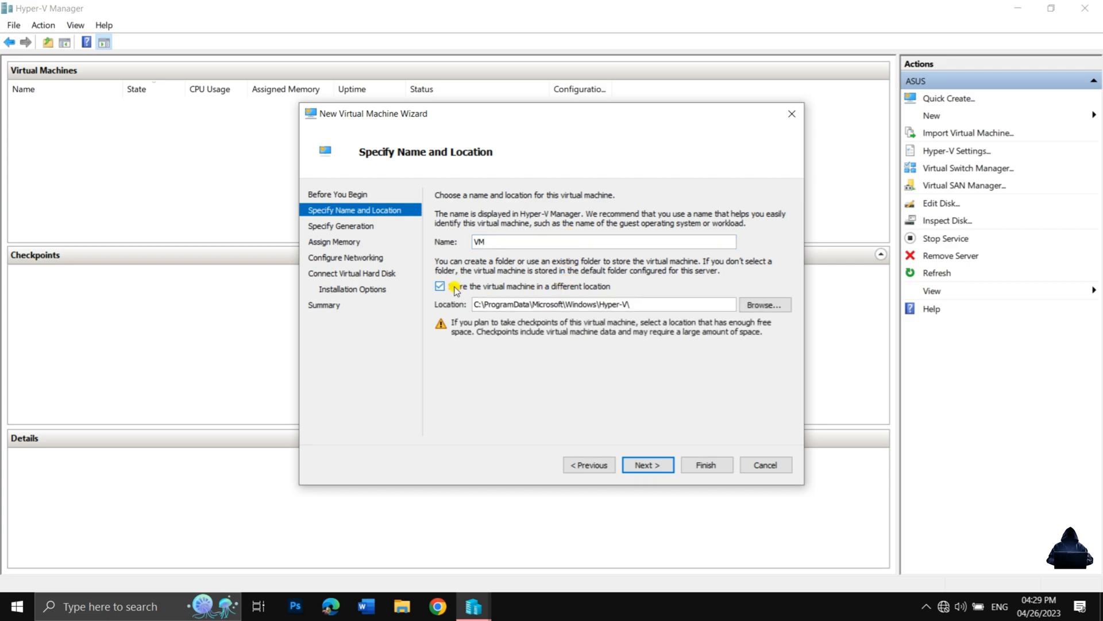
{"action": "left_click_drag", "start_coordinate": [642, 304], "coordinate": [438, 306]}
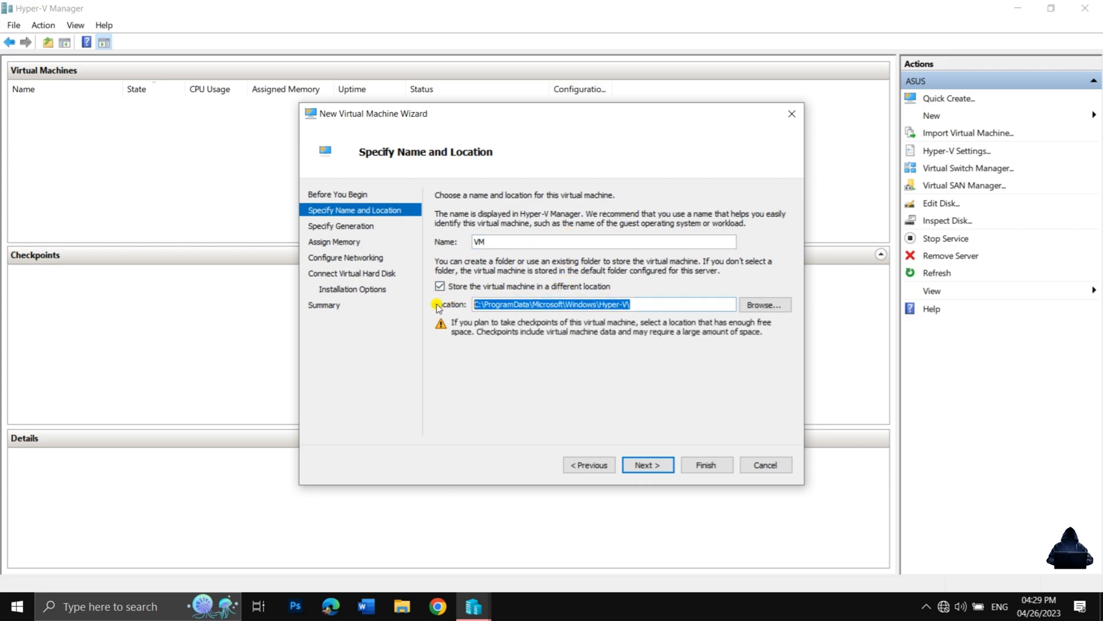
{"action": "left_click", "coordinate": [646, 306]}
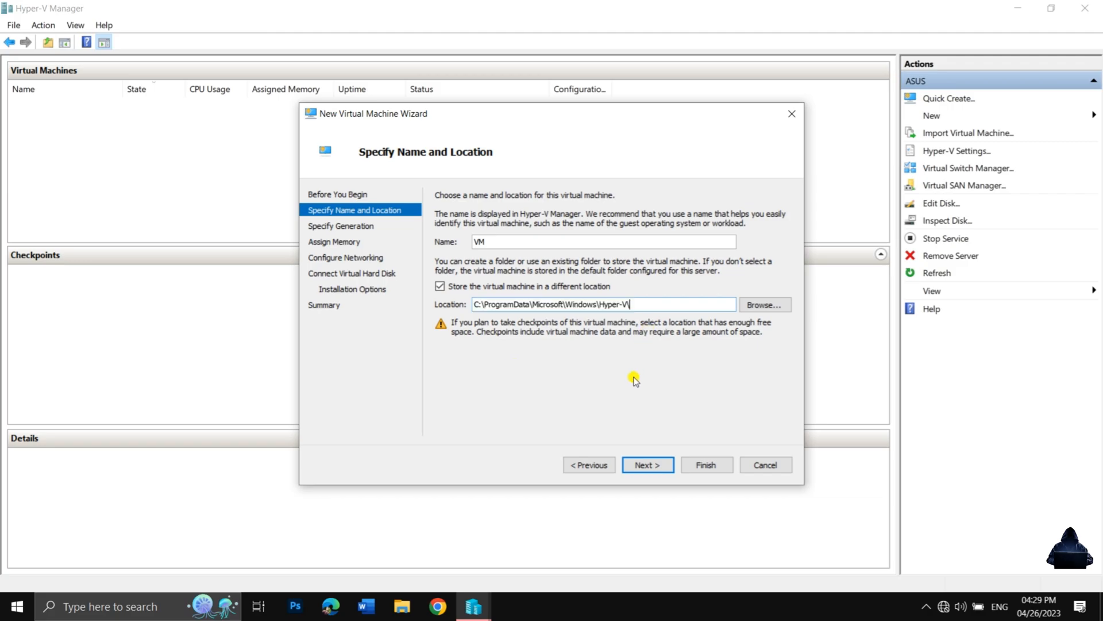
{"action": "left_click", "coordinate": [643, 464]}
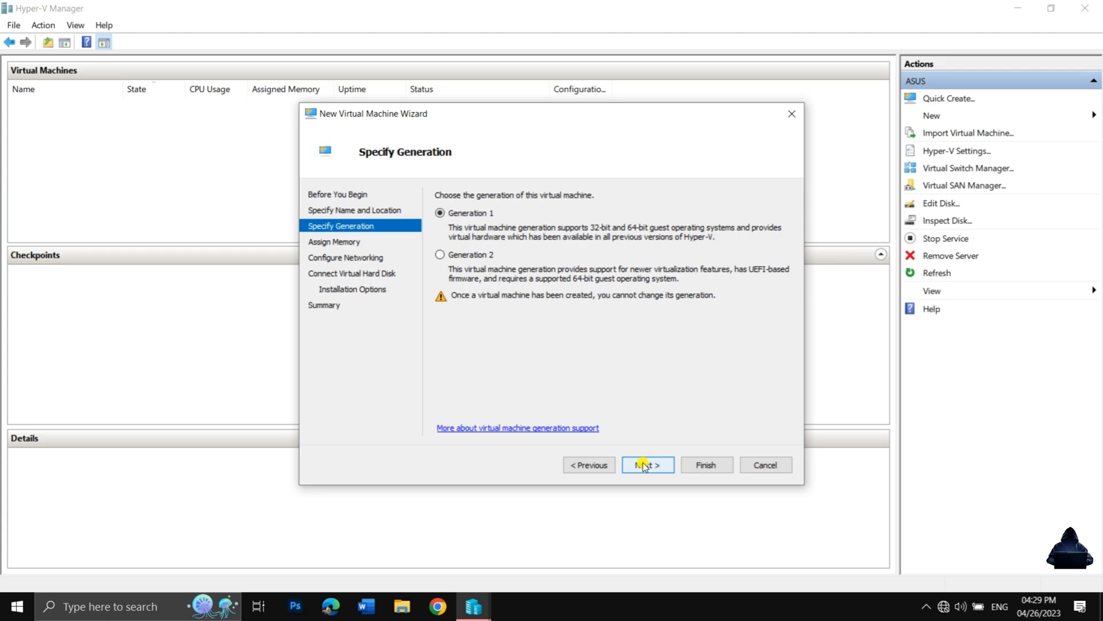
Accept Generation 1 for the virtual machine and set its startup memory to 2048 MB with Dynamic Memory enabled.
{"action": "left_click", "coordinate": [644, 464]}
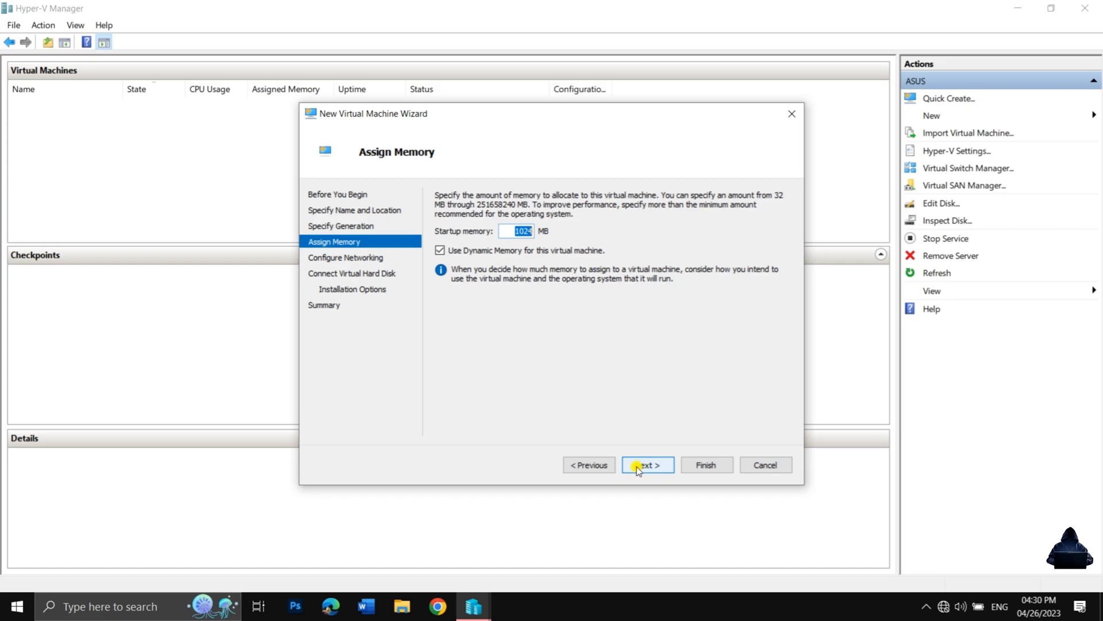
{"action": "type", "text": "2048"}
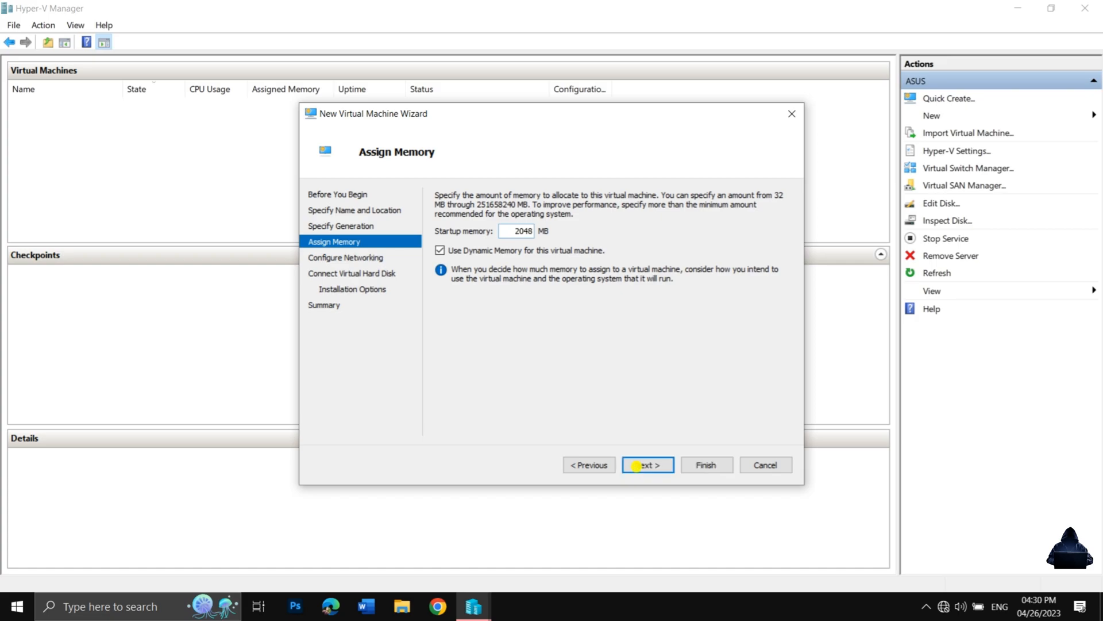
{"action": "left_click", "coordinate": [639, 467]}
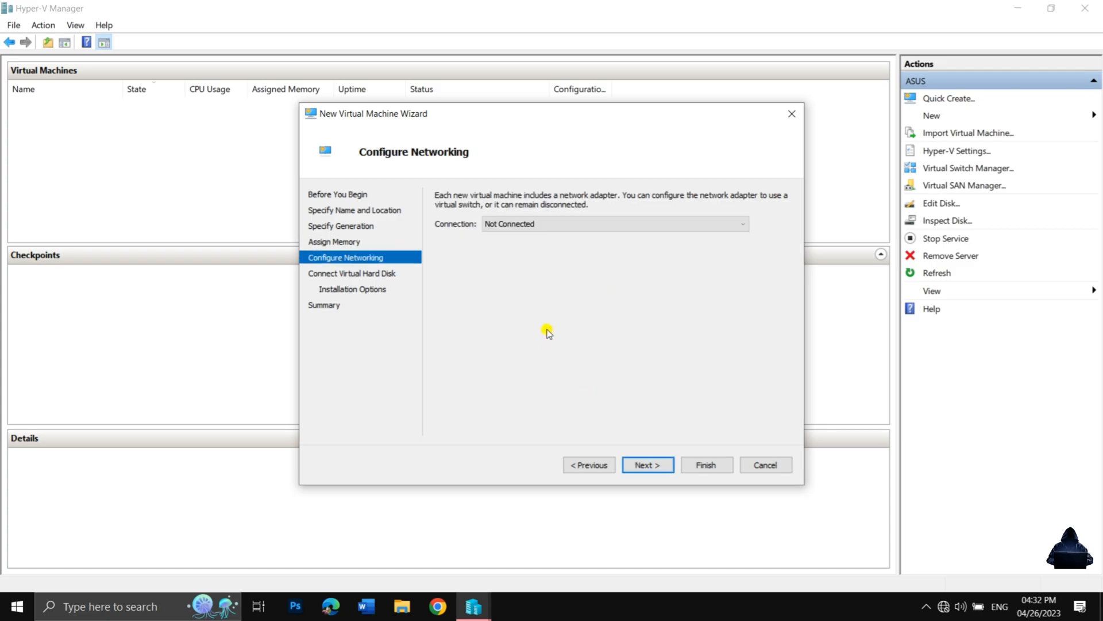
Connect the virtual machine's network adapter to Internal Switch.
{"action": "left_click", "coordinate": [543, 227]}
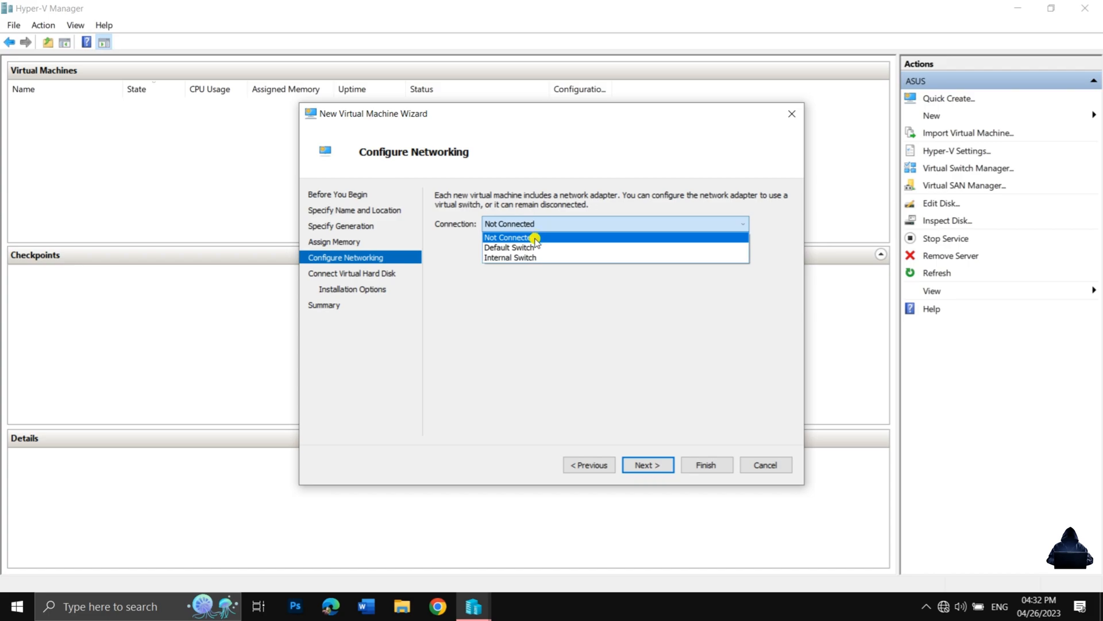
{"action": "left_click", "coordinate": [510, 257]}
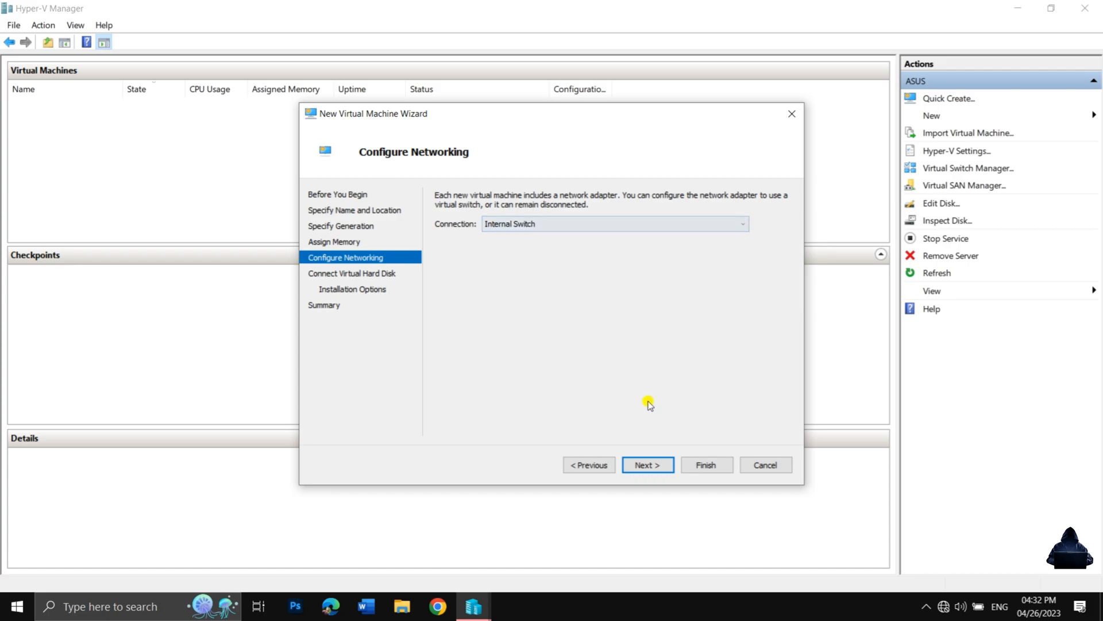
{"action": "left_click", "coordinate": [648, 464]}
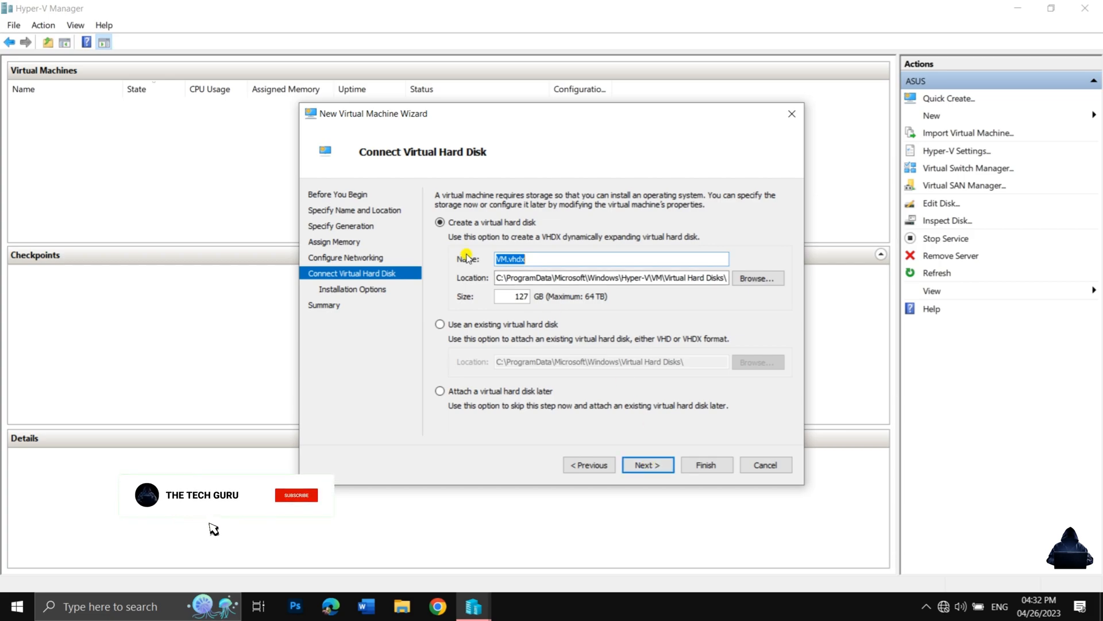
Choose to create a new 127 GB virtual hard disk named VM.vhdx in the default location.
{"action": "left_click", "coordinate": [440, 324]}
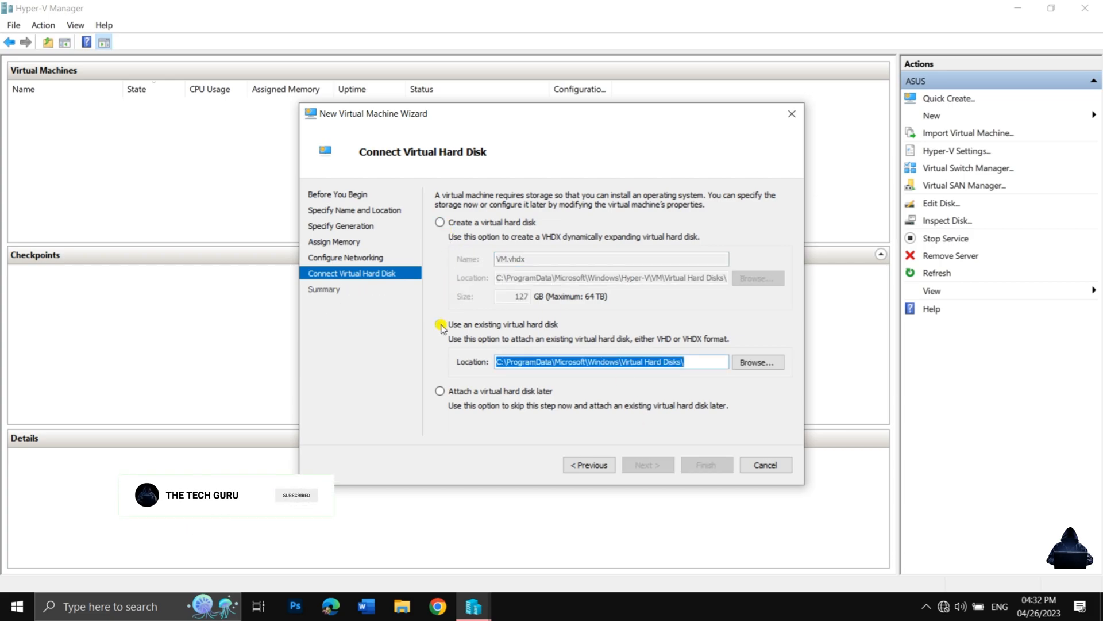
{"action": "left_click", "coordinate": [441, 222]}
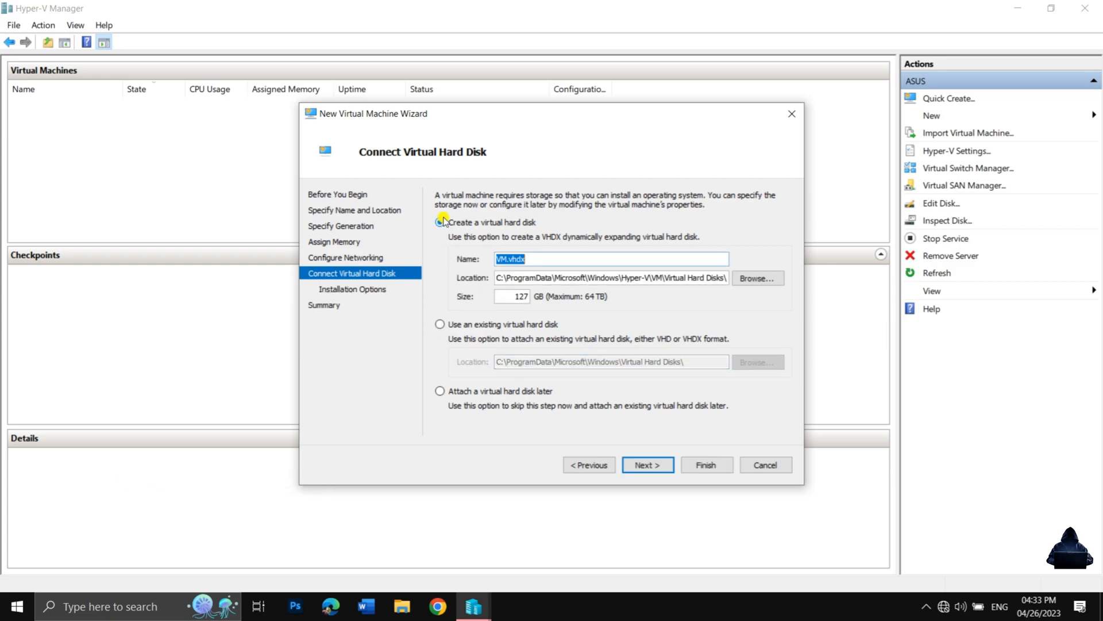
{"action": "left_click", "coordinate": [646, 465]}
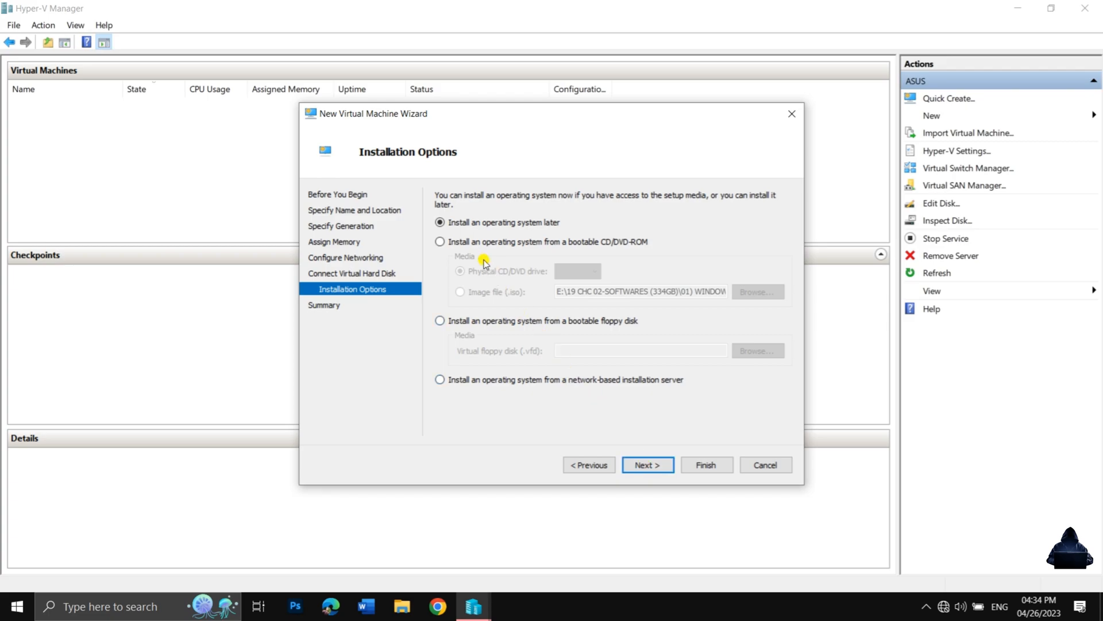
Set the operating system to install from the Windows 10 business editions ISO in E:\Windows 10 2004 and finish creating the virtual machine.
{"action": "left_click", "coordinate": [444, 242]}
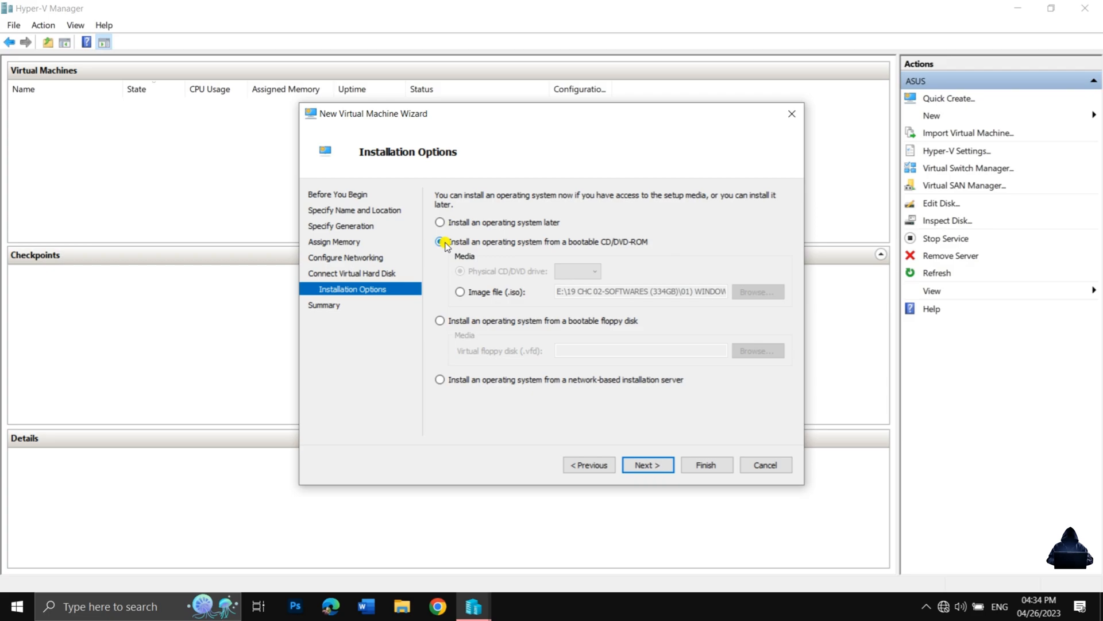
{"action": "left_click", "coordinate": [460, 291]}
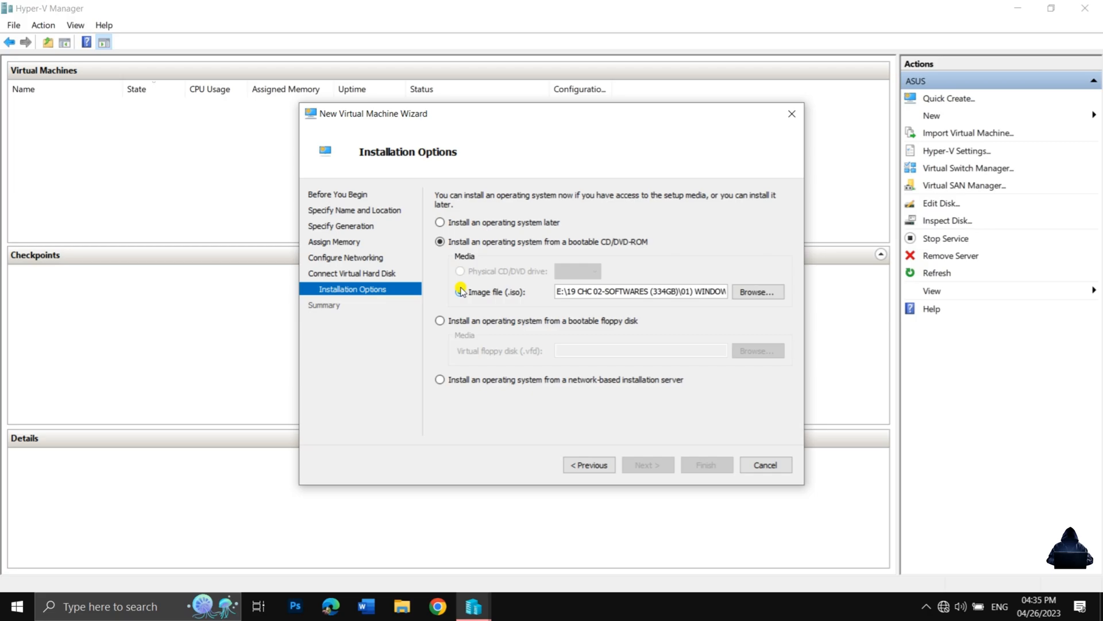
{"action": "left_click", "coordinate": [753, 292]}
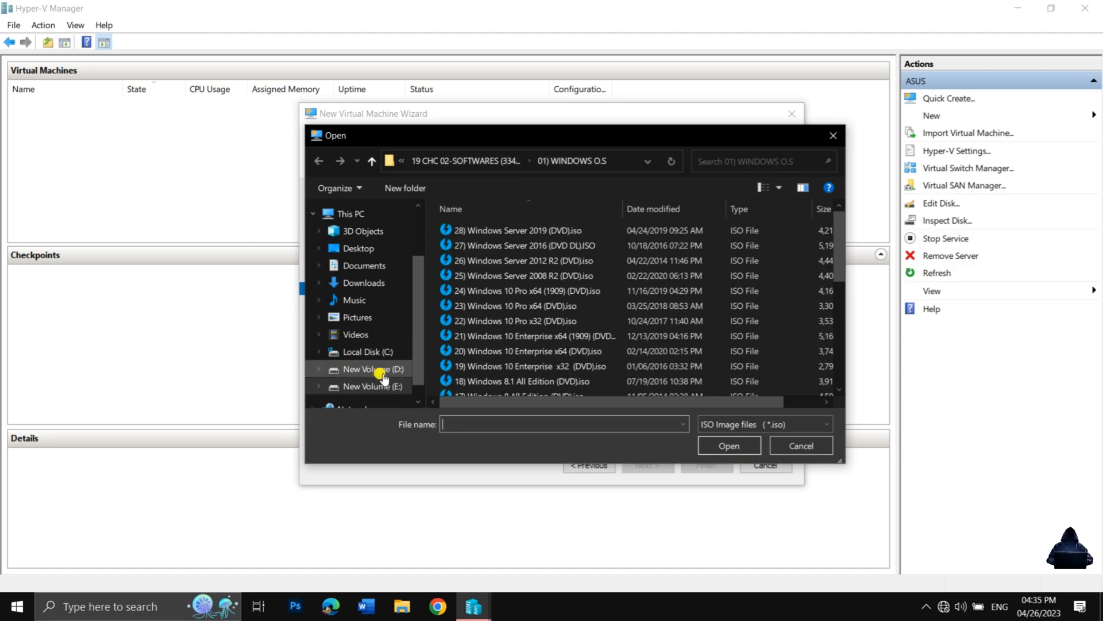
{"action": "left_click", "coordinate": [506, 230]}
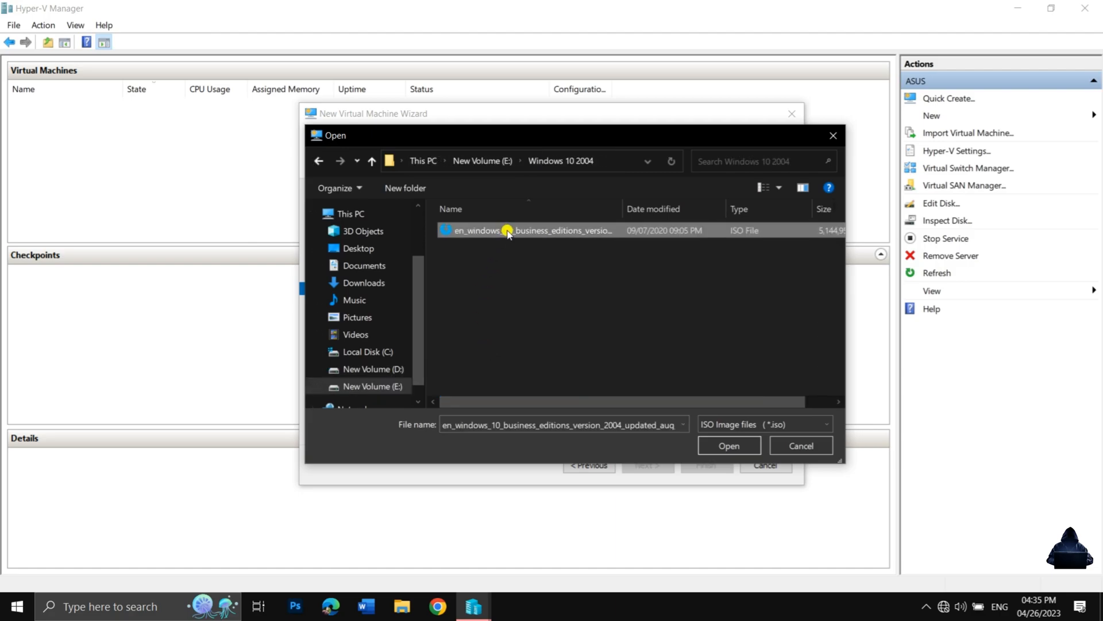
{"action": "left_click", "coordinate": [716, 446]}
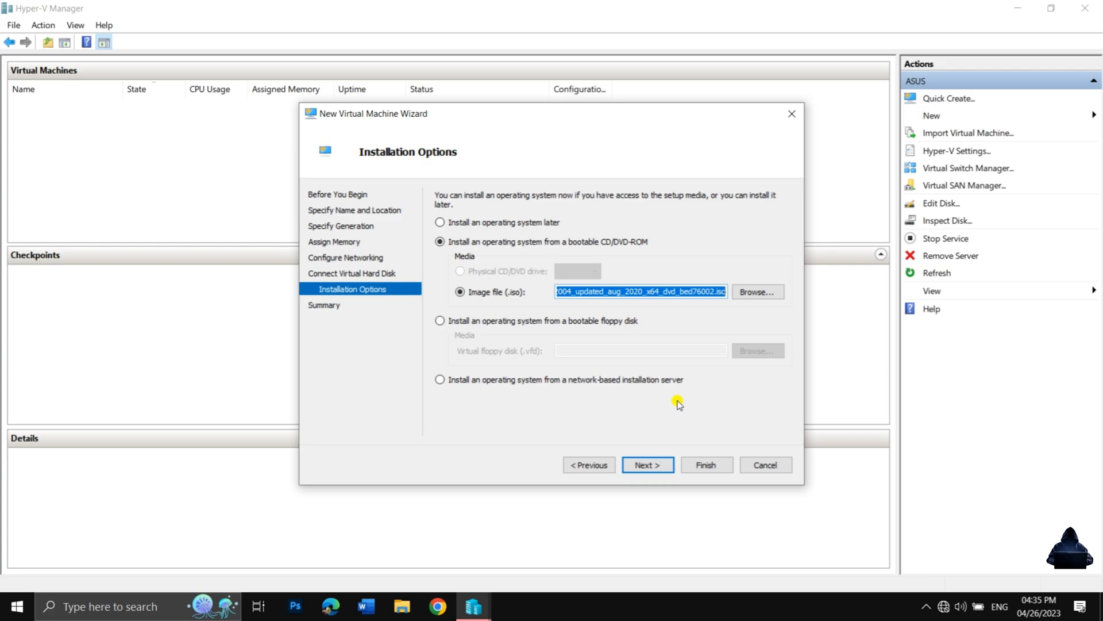
{"action": "left_click", "coordinate": [646, 464]}
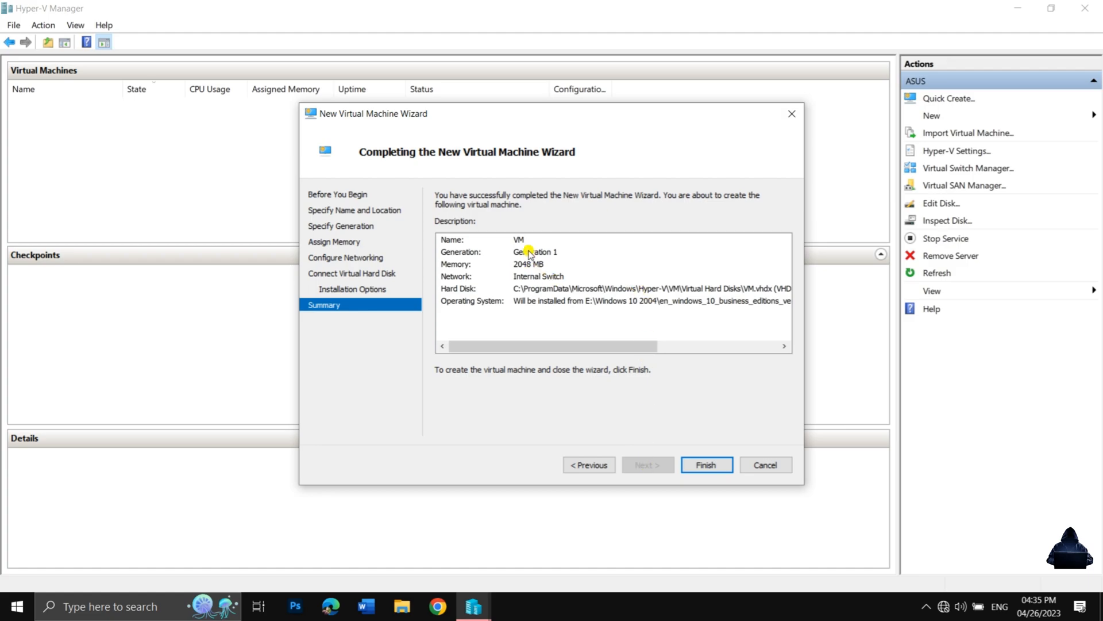
{"action": "left_click", "coordinate": [706, 460]}
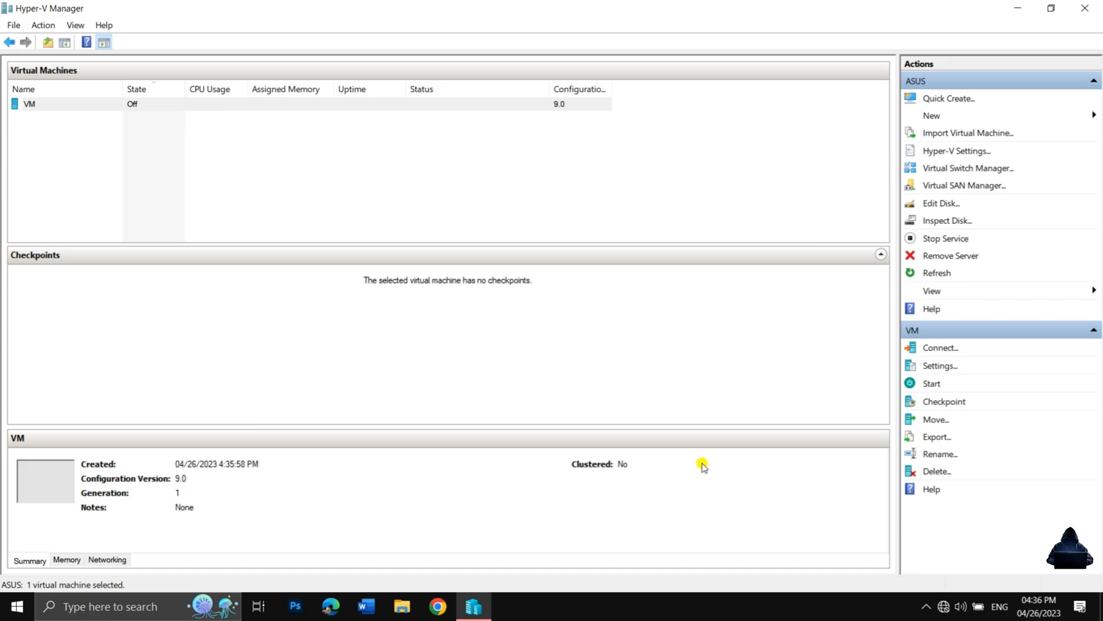
Connect to the virtual machine "VM" and start it to boot into Windows Setup.
{"action": "right_click", "coordinate": [117, 106]}
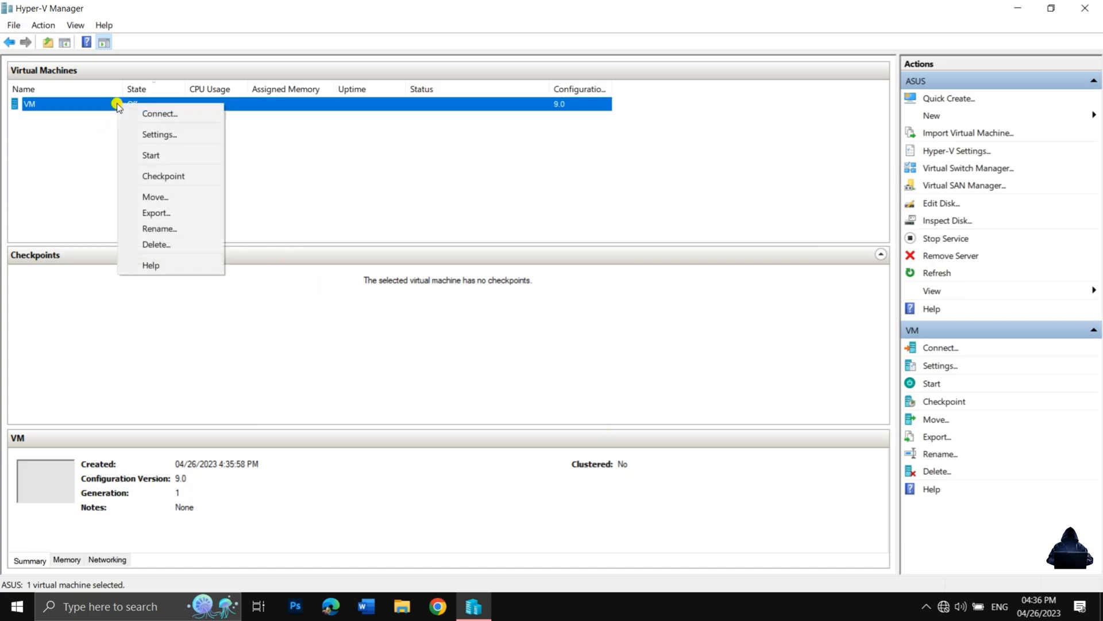
{"action": "left_click", "coordinate": [153, 115]}
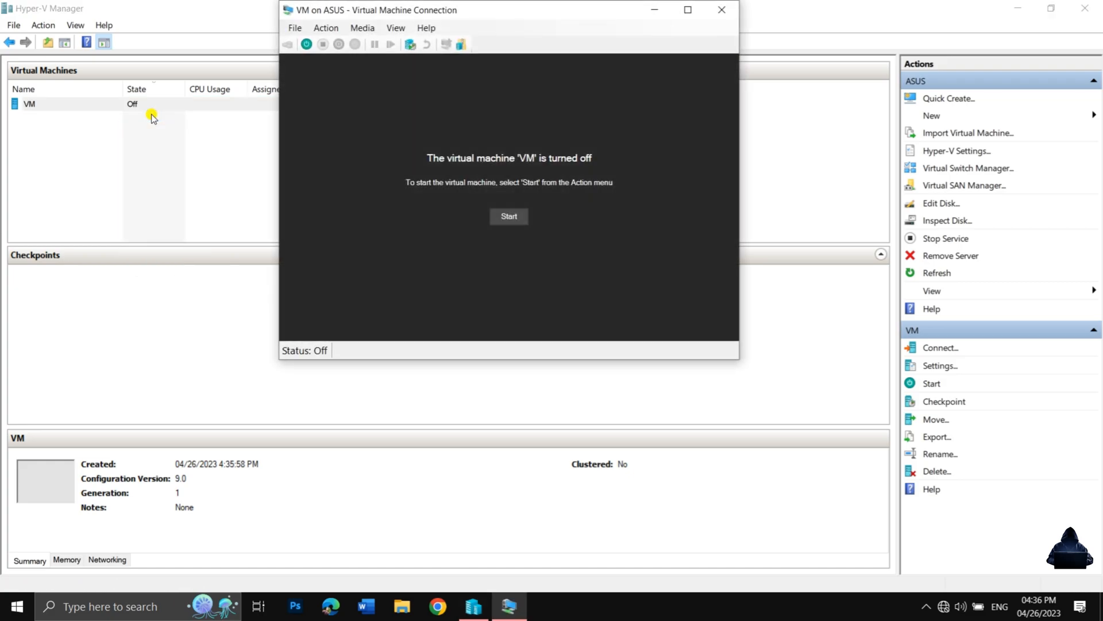
{"action": "left_click", "coordinate": [501, 217]}
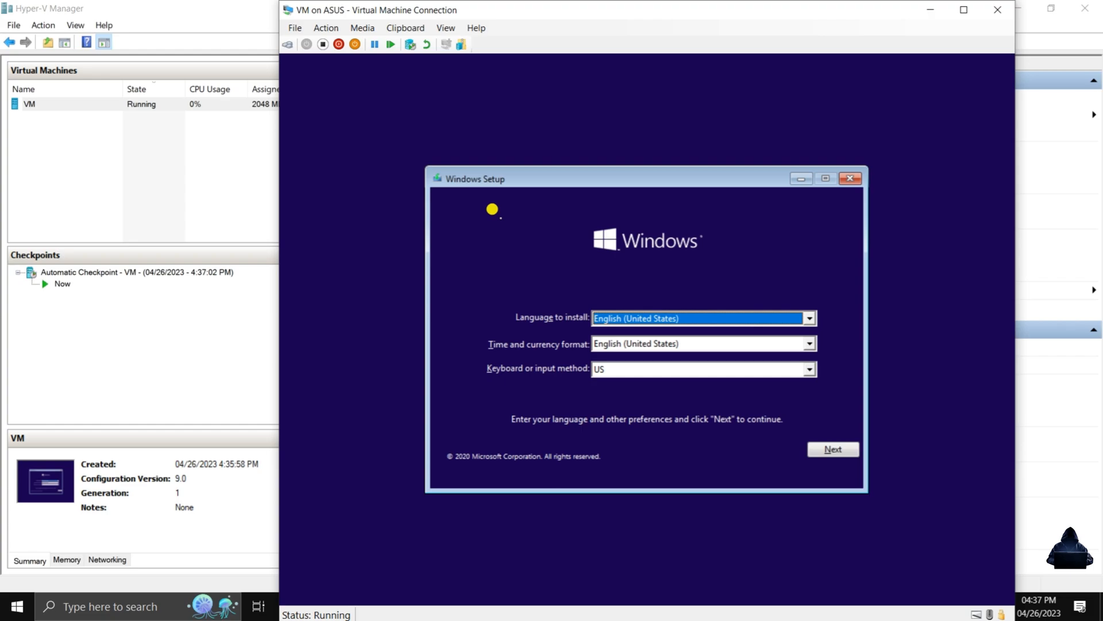
Accept the English (United States) language and US keyboard defaults, start the installation, and choose the Windows 10 Pro edition.
{"action": "left_click", "coordinate": [821, 450]}
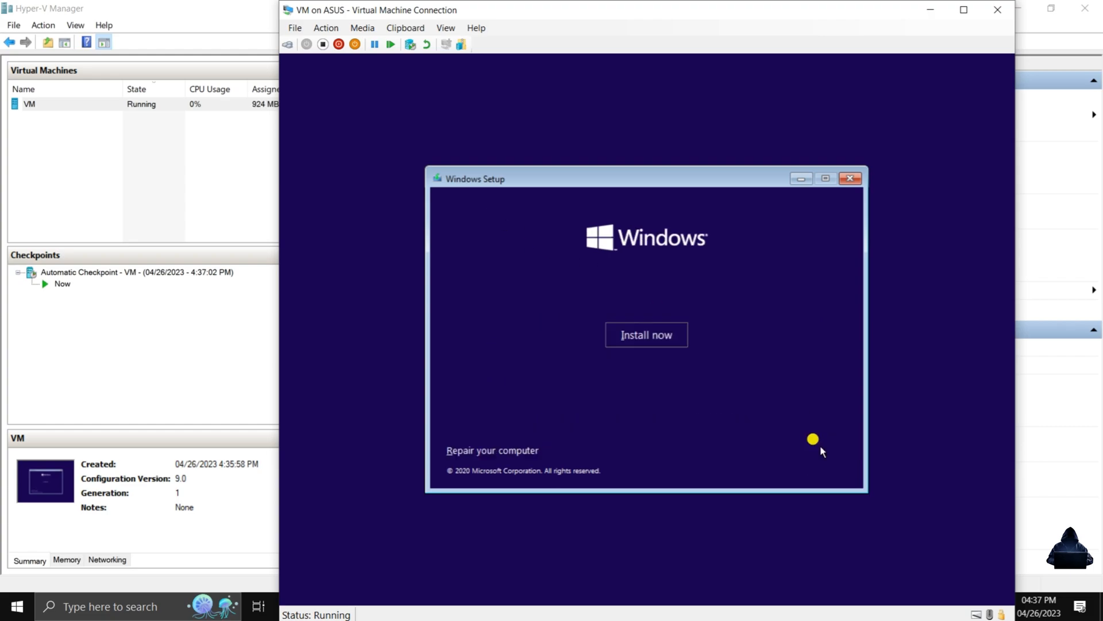
{"action": "left_click", "coordinate": [674, 336]}
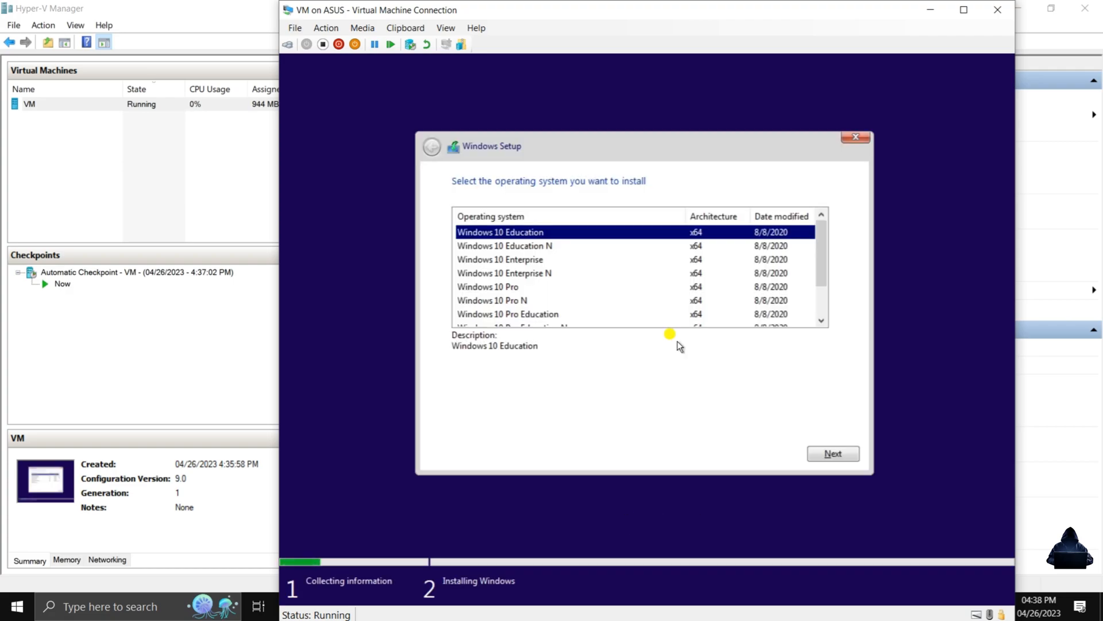
{"action": "left_click", "coordinate": [526, 286]}
{"action": "left_click", "coordinate": [833, 452]}
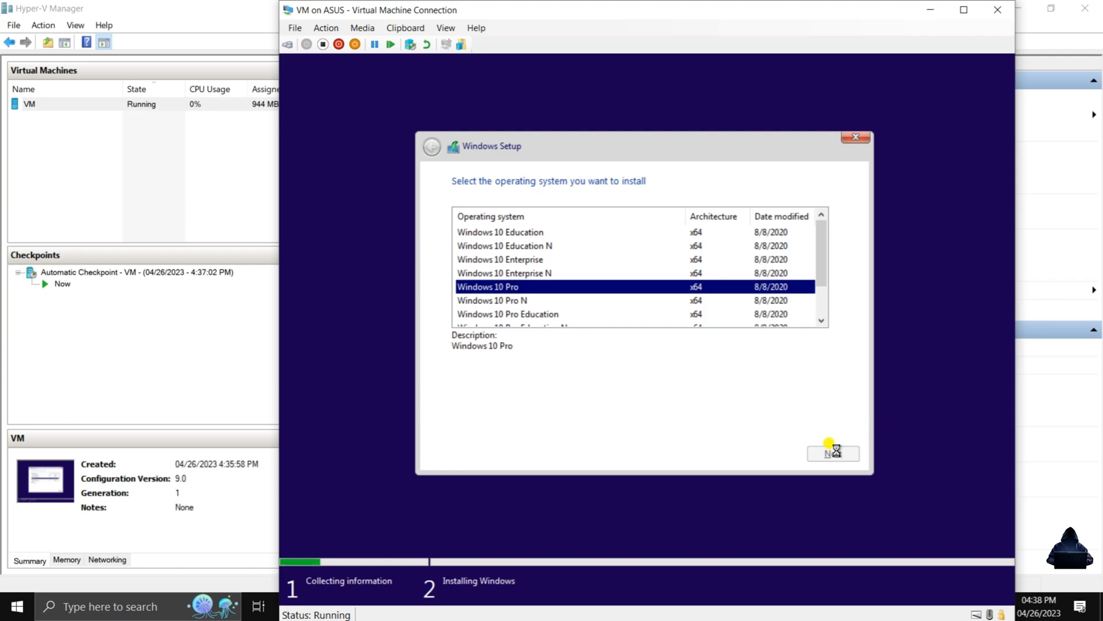
Accept the license terms and start a custom Windows-only installation on Drive 0 Unallocated Space.
{"action": "left_click", "coordinate": [512, 421]}
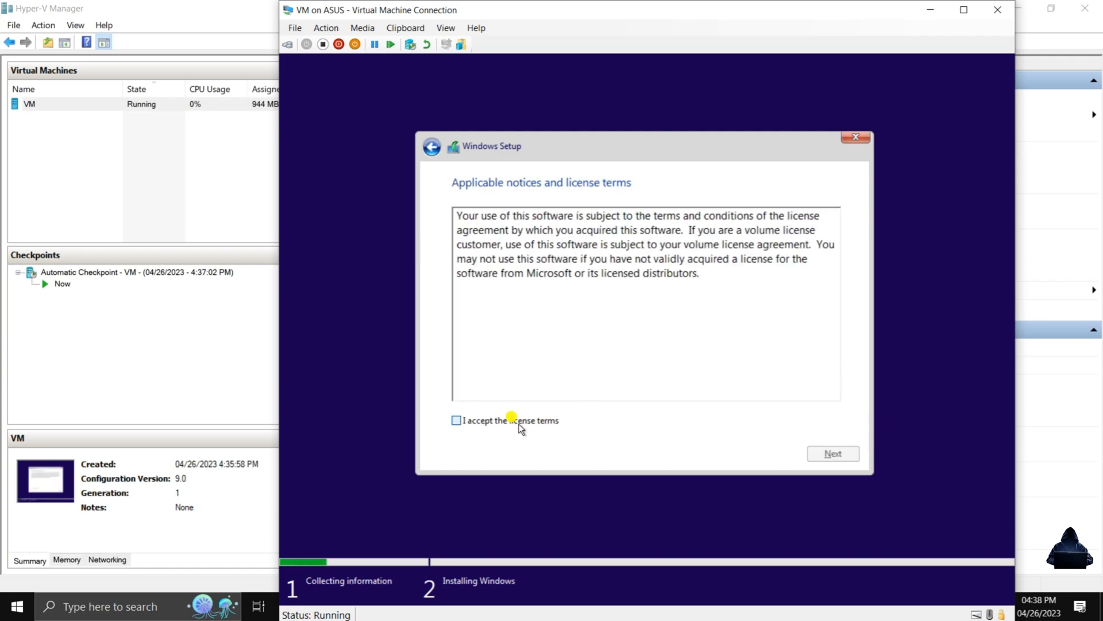
{"action": "left_click", "coordinate": [831, 458]}
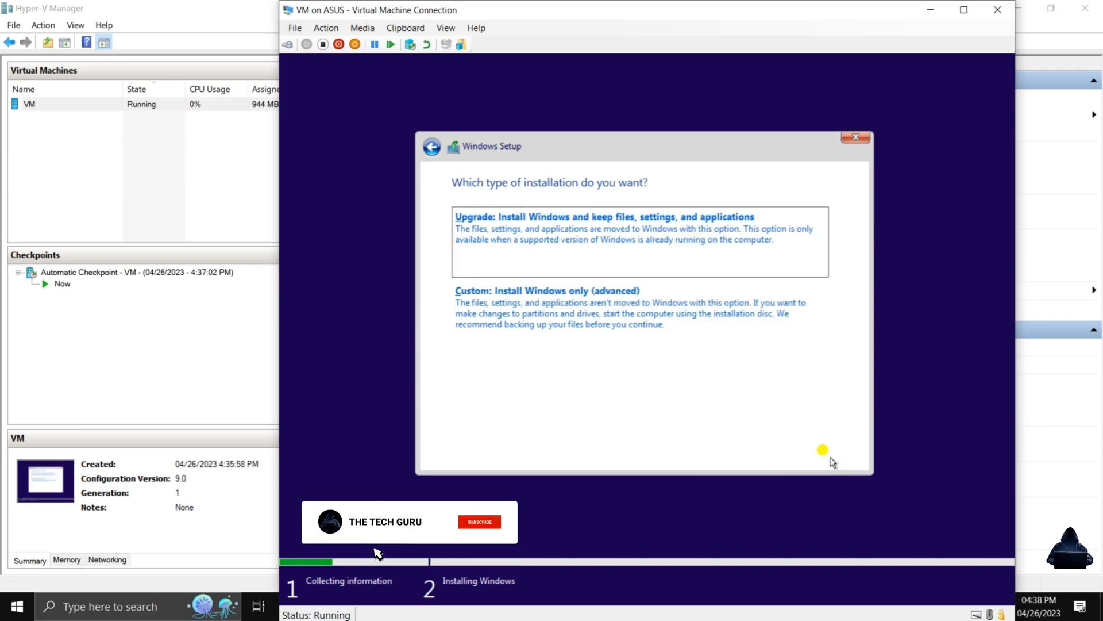
{"action": "left_click", "coordinate": [562, 309]}
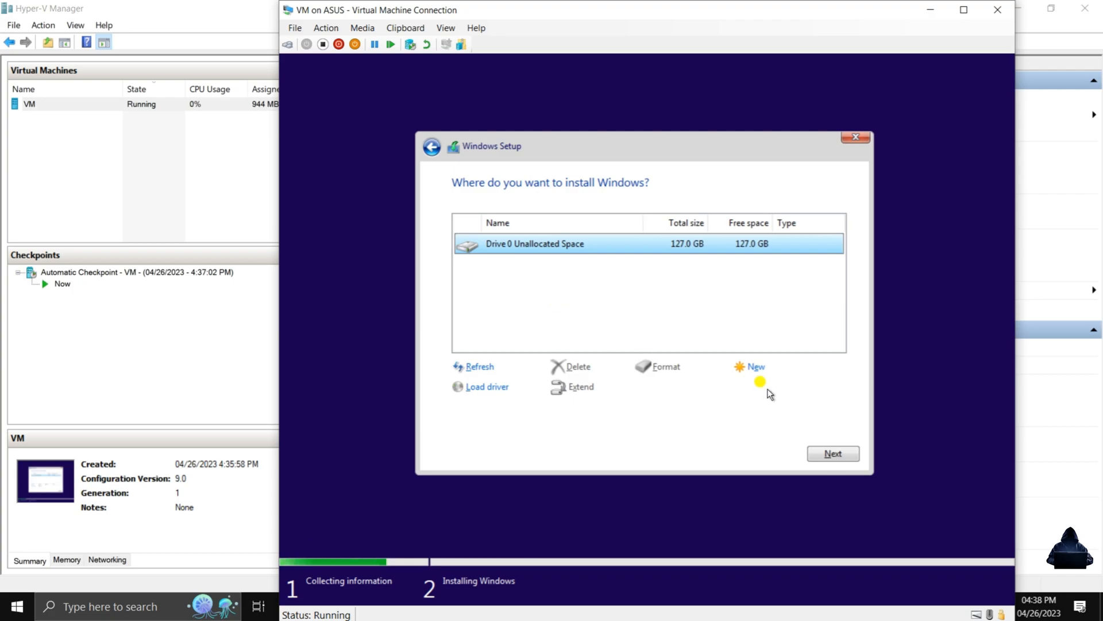
{"action": "left_click", "coordinate": [827, 454]}
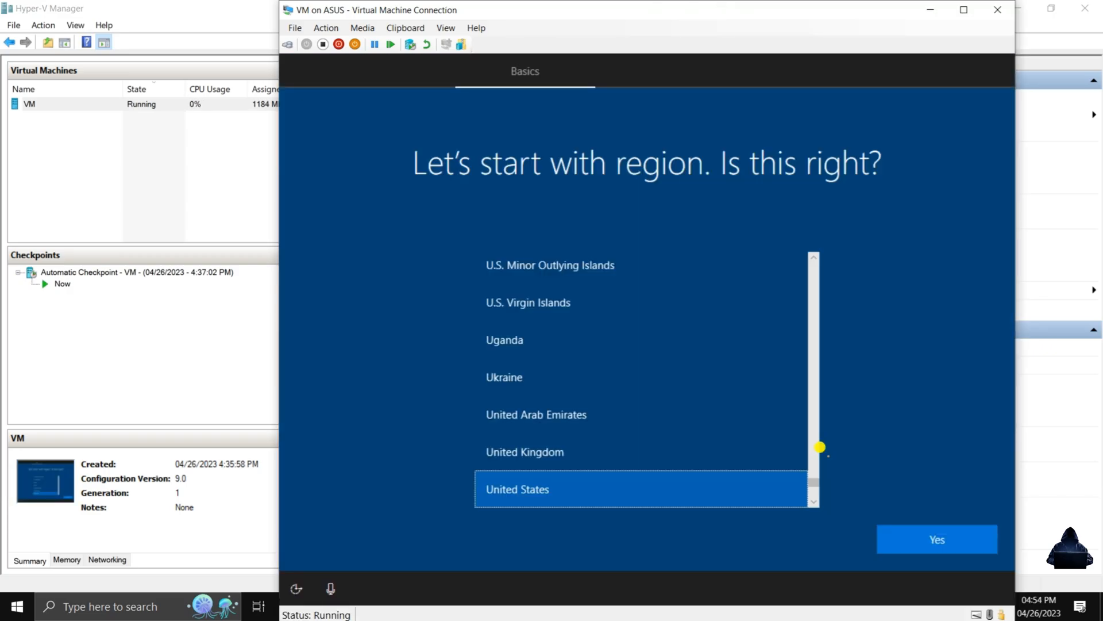
Confirm the United States region and US keyboard layout, and continue without internet using the limited setup.
{"action": "left_click", "coordinate": [916, 538]}
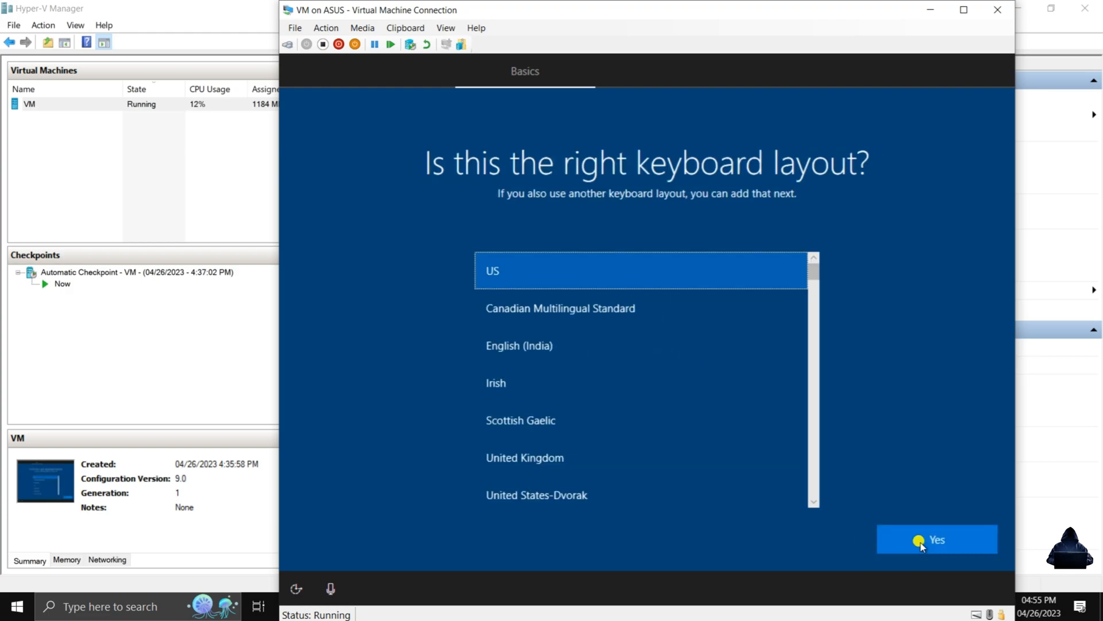
{"action": "left_click", "coordinate": [960, 538]}
{"action": "left_click", "coordinate": [924, 538]}
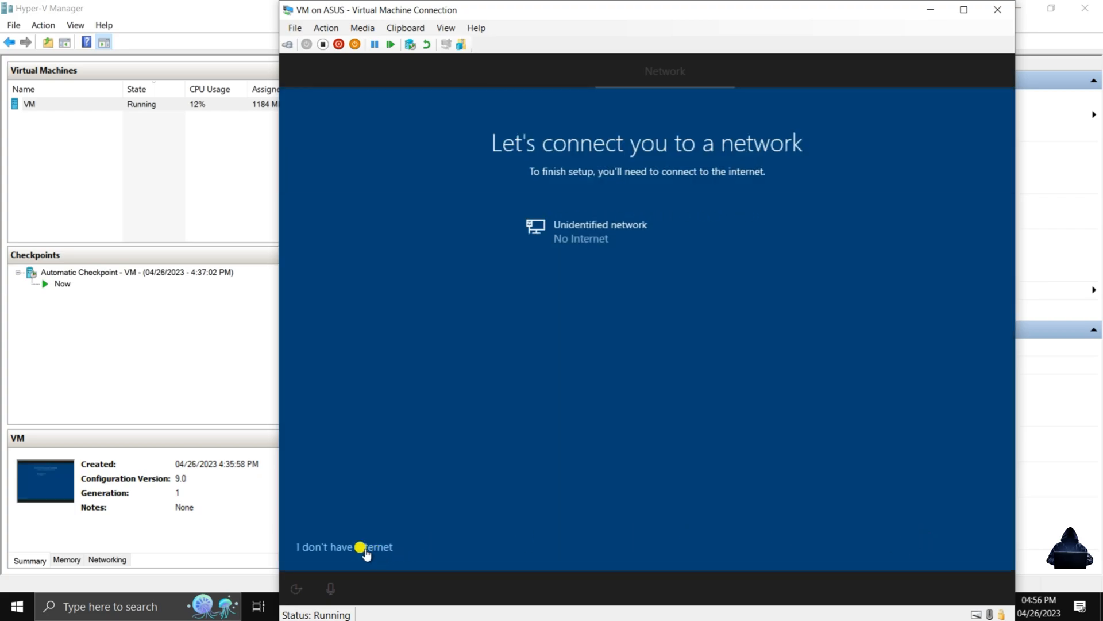
{"action": "left_click", "coordinate": [362, 547]}
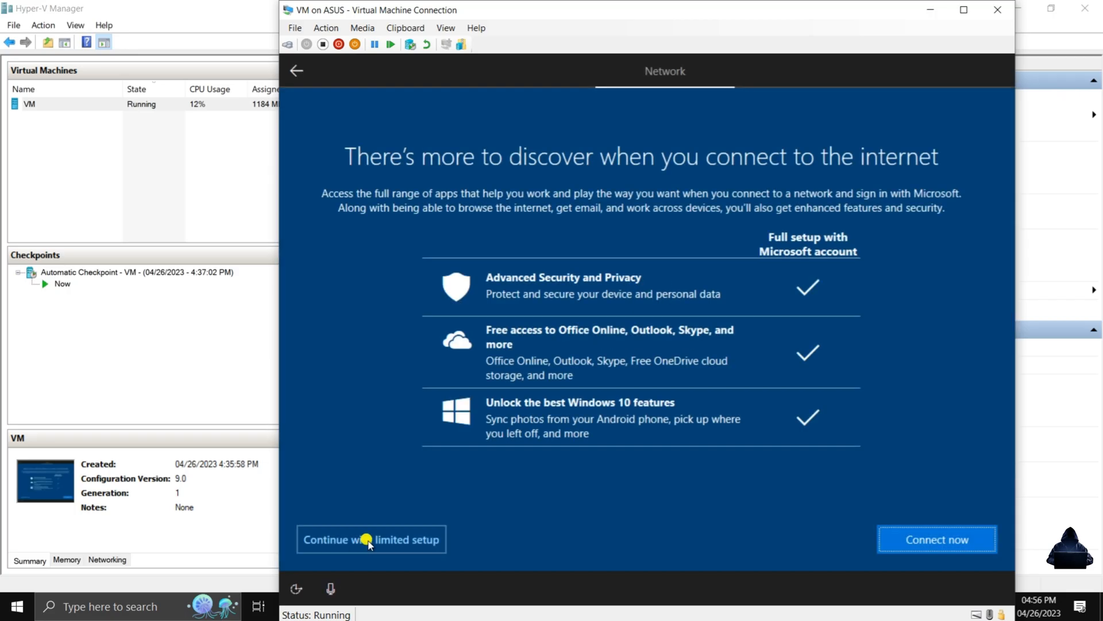
{"action": "left_click", "coordinate": [367, 541]}
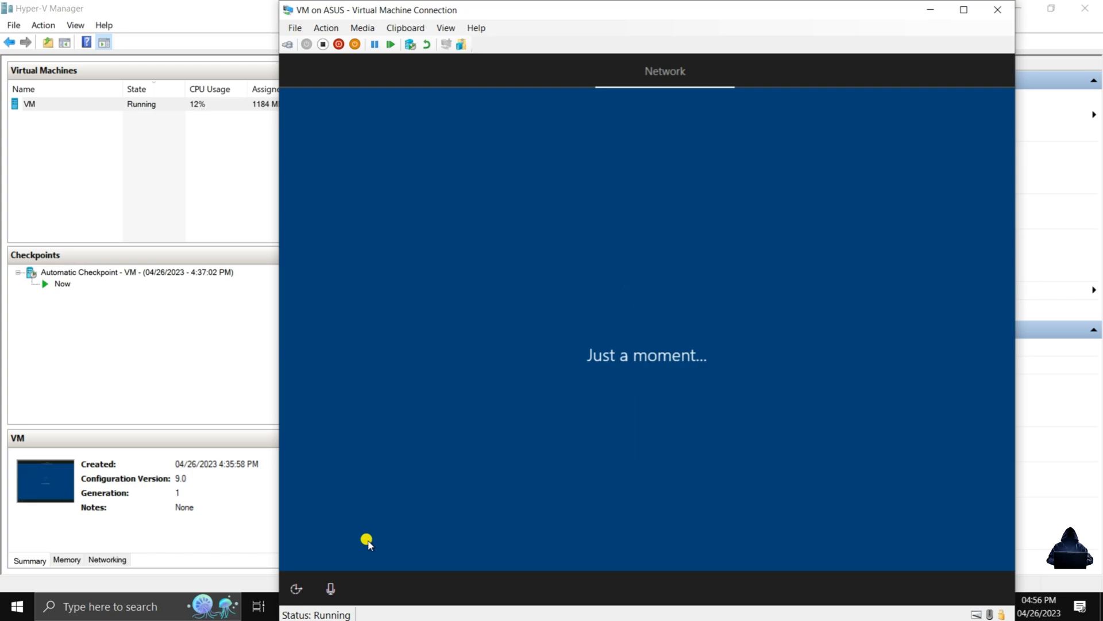
Create the local account TheTechGuru, entering and confirming the account password.
{"action": "type", "text": "TheTechGuru"}
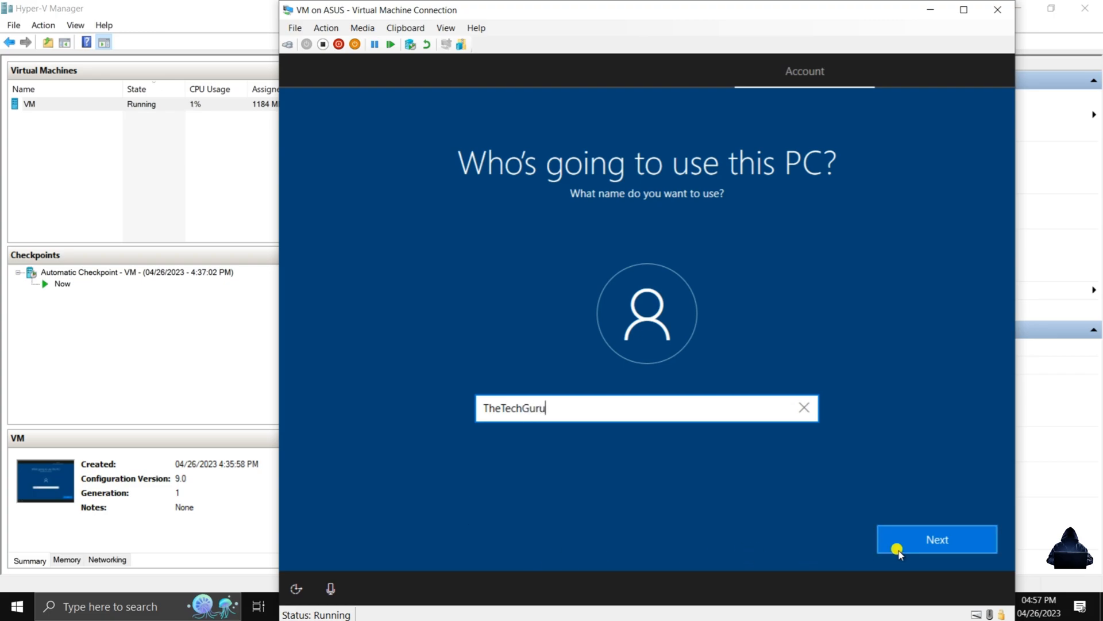
{"action": "left_click", "coordinate": [916, 542]}
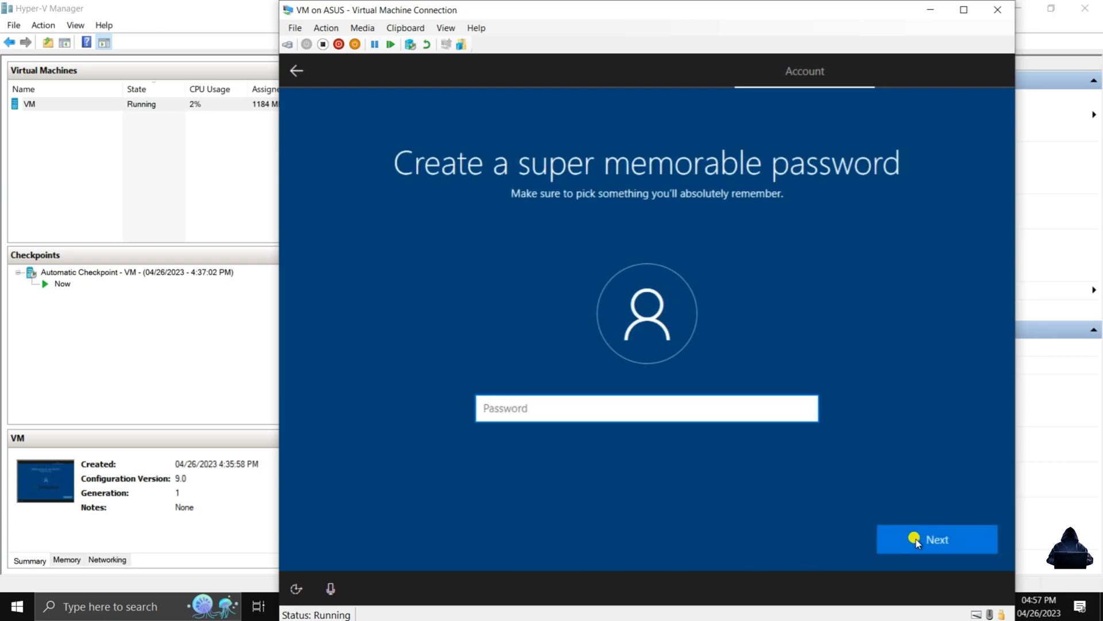
{"action": "type", "text": "p"}
{"action": "left_click", "coordinate": [967, 543]}
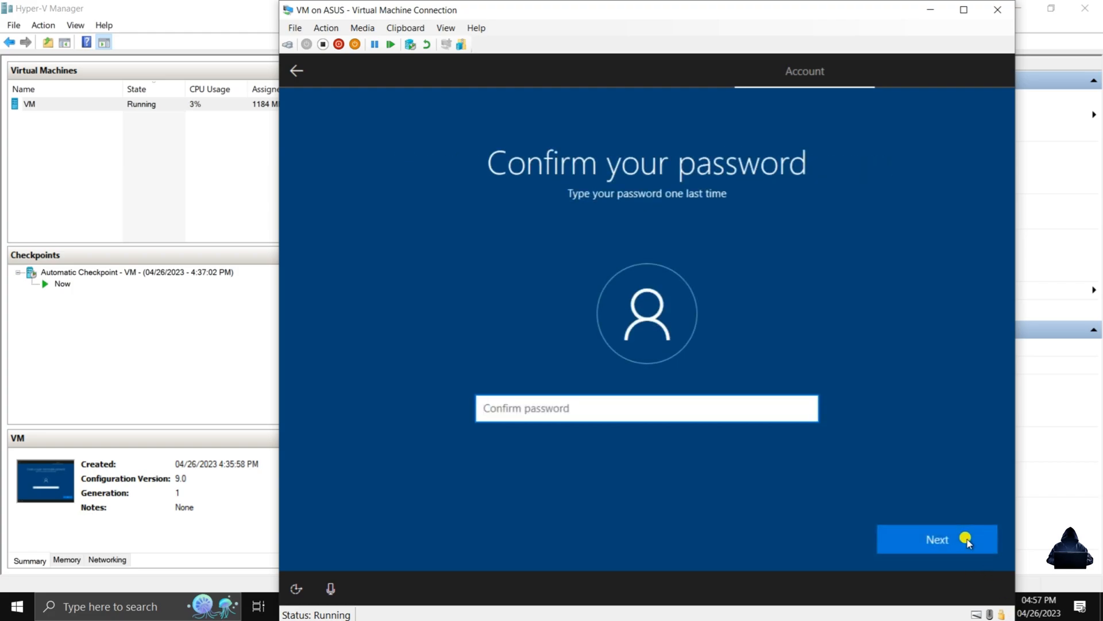
{"action": "type", "text": "p"}
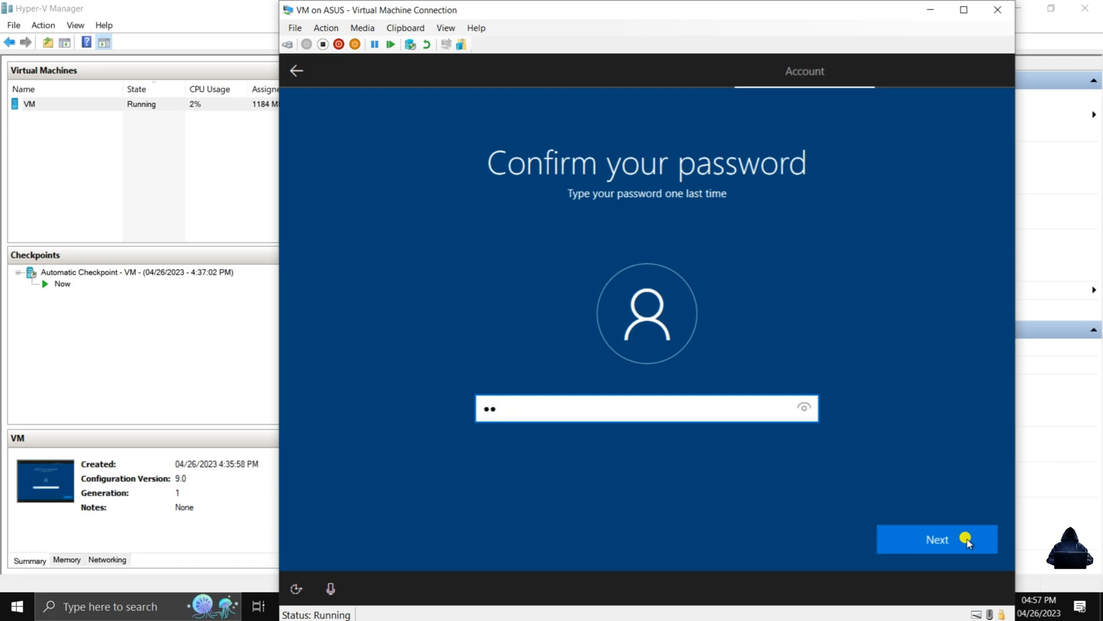
{"action": "type", "text": "assword"}
{"action": "left_click", "coordinate": [967, 542]}
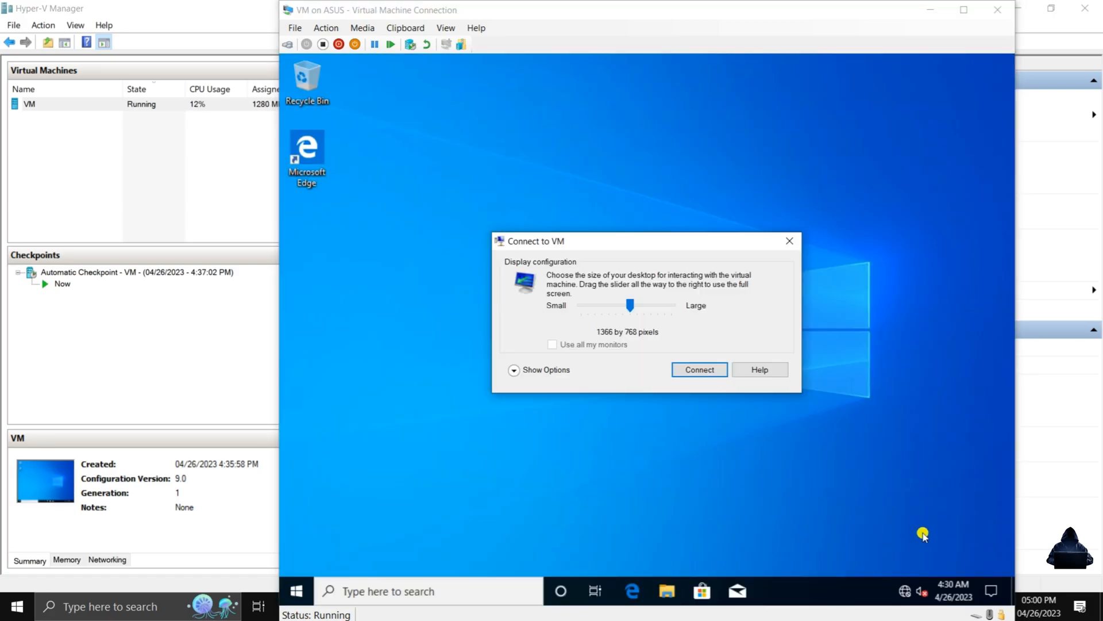
Sign in to the virtual machine's TheTechGuru account with the account password.
{"action": "left_click", "coordinate": [706, 367]}
{"action": "type", "text": "password"}
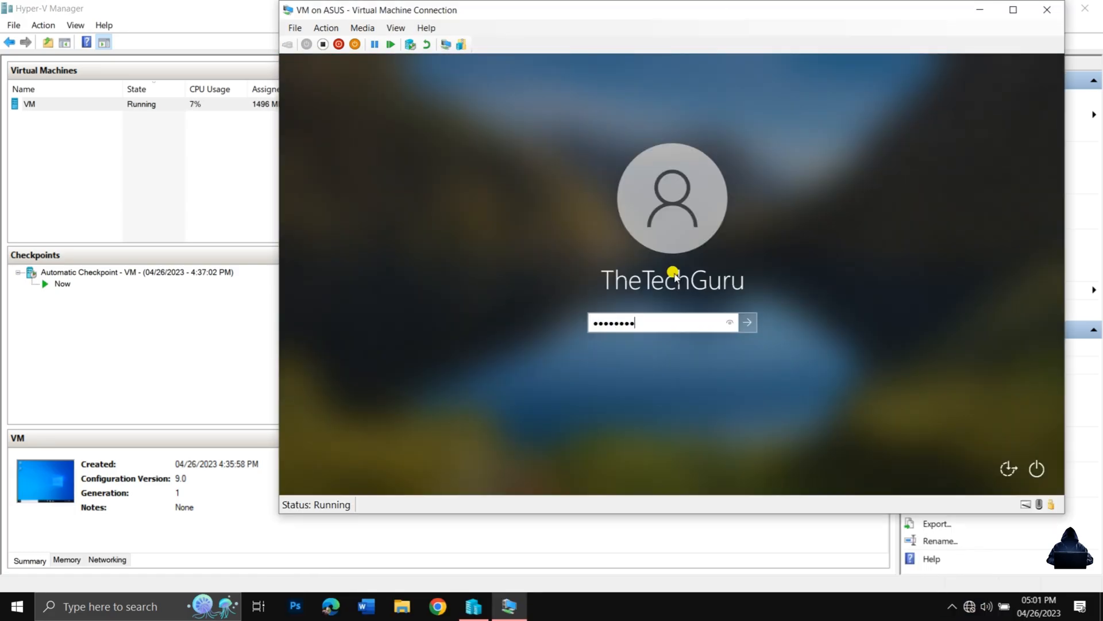
{"action": "key", "text": "Return"}
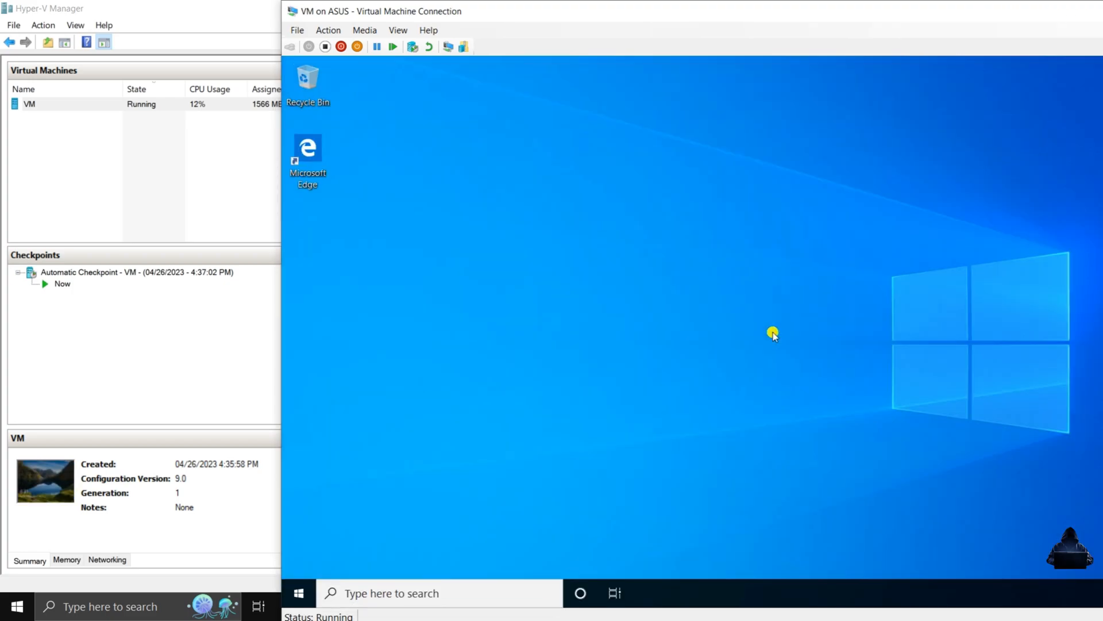
Switch the virtual machine to full screen mode, and open and close its Start menu to look over the apps.
{"action": "left_click", "coordinate": [397, 32]}
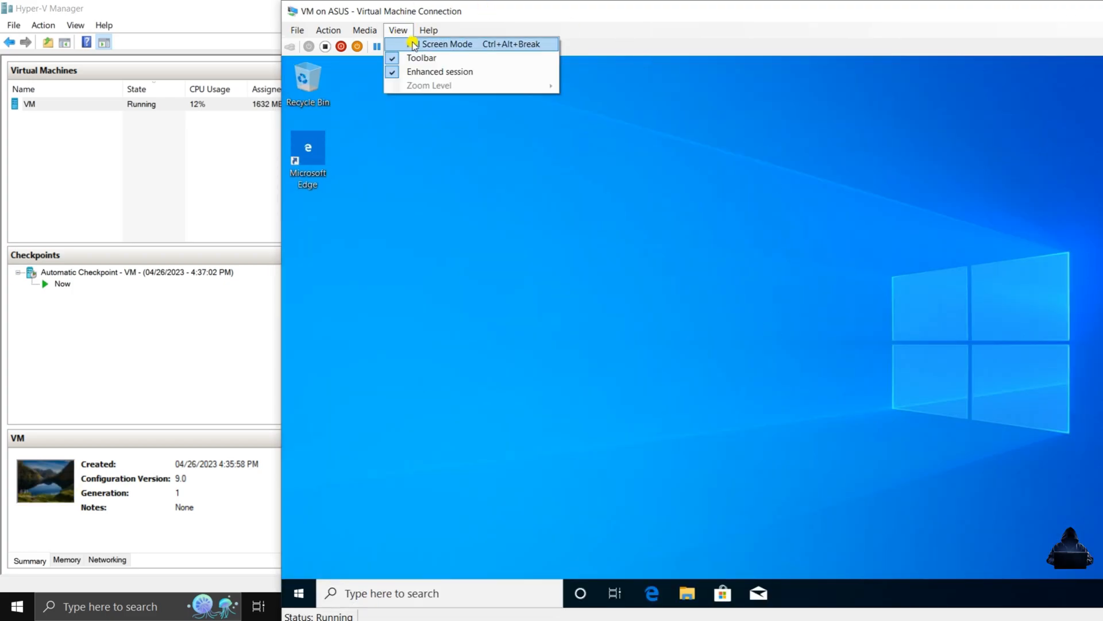
{"action": "left_click", "coordinate": [414, 44]}
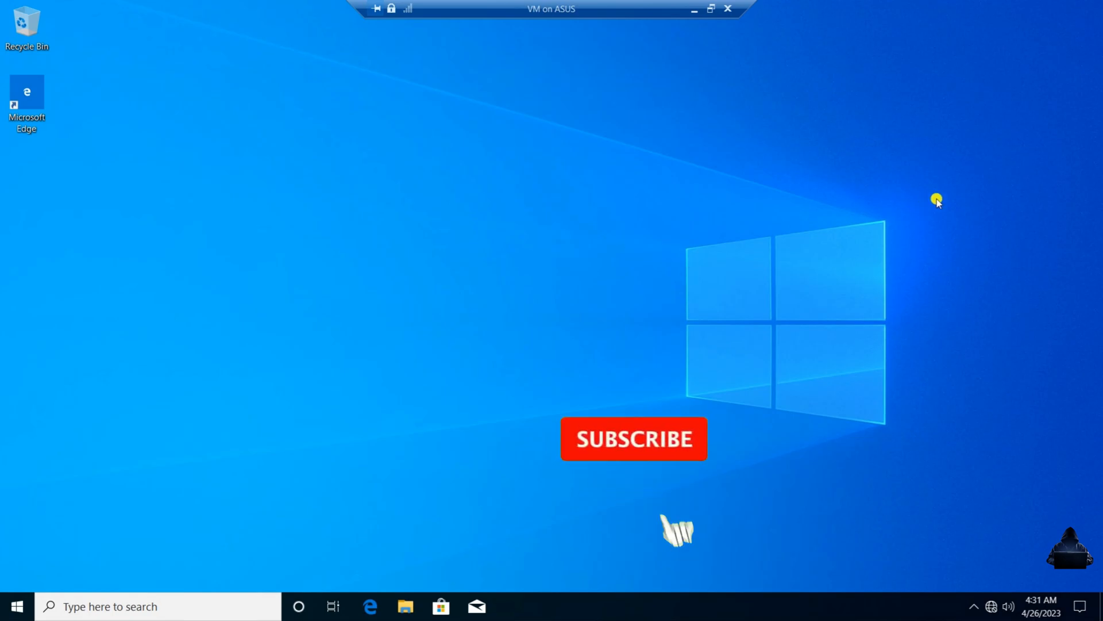
{"action": "left_click", "coordinate": [3, 614]}
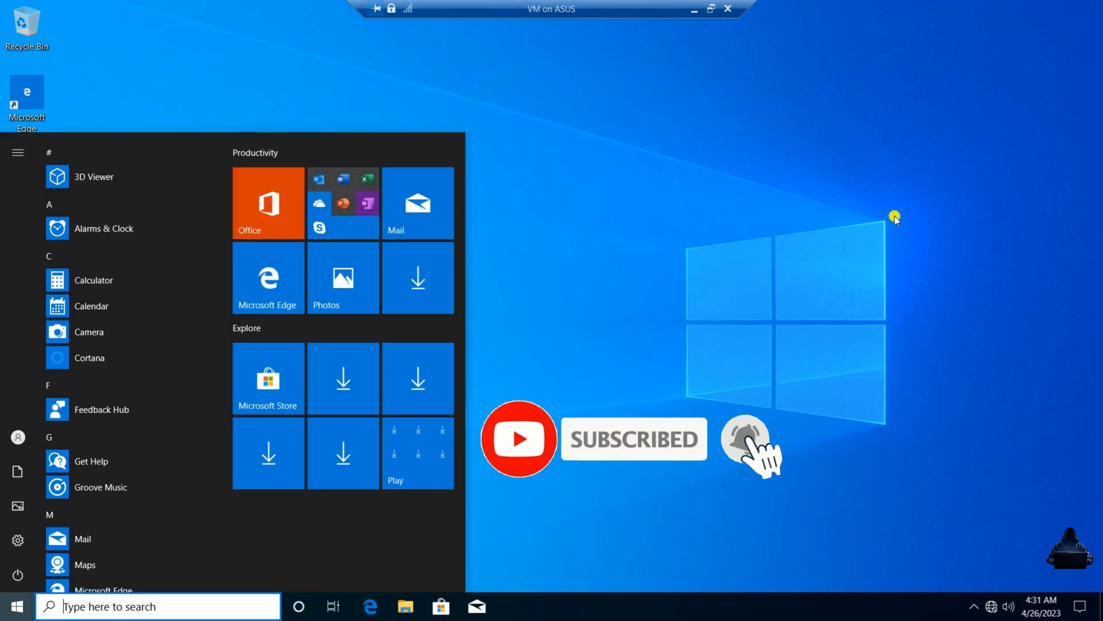
{"action": "left_click", "coordinate": [830, 261]}
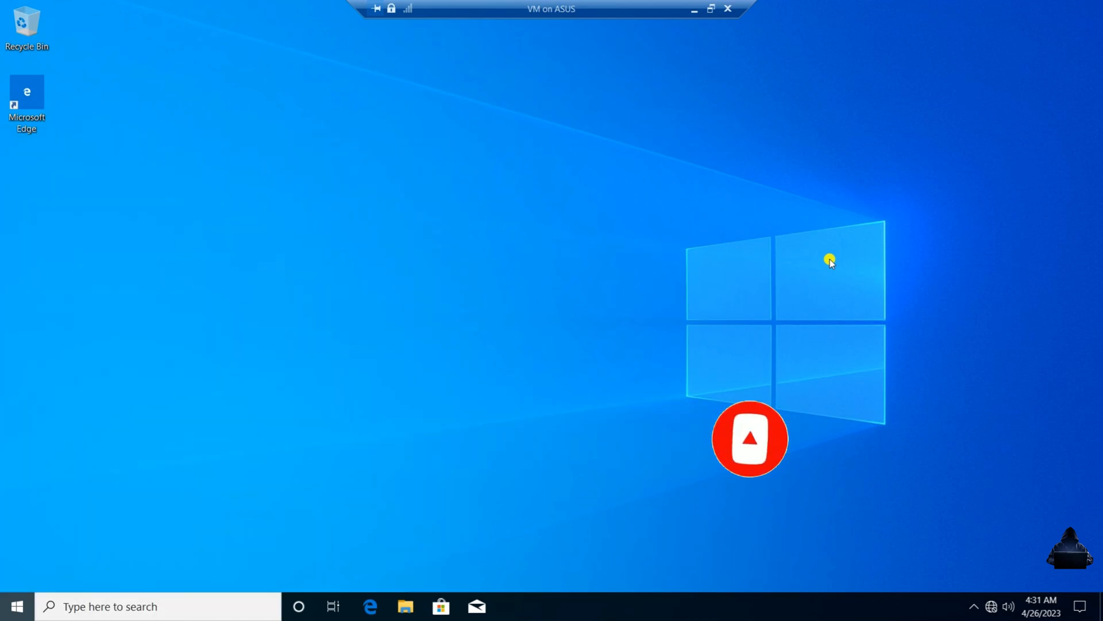